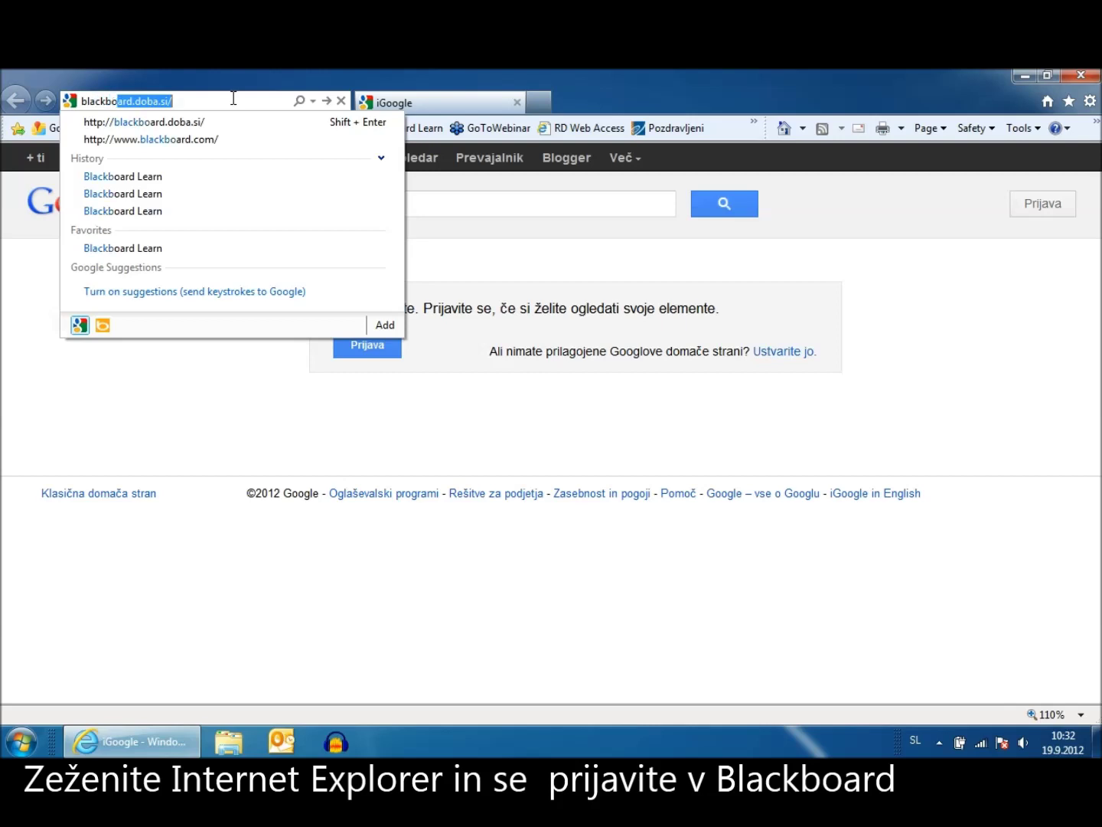
Enter blackboard.doba.si/ in the address bar to load the Blackboard Learn login page
type(".doba.si/")
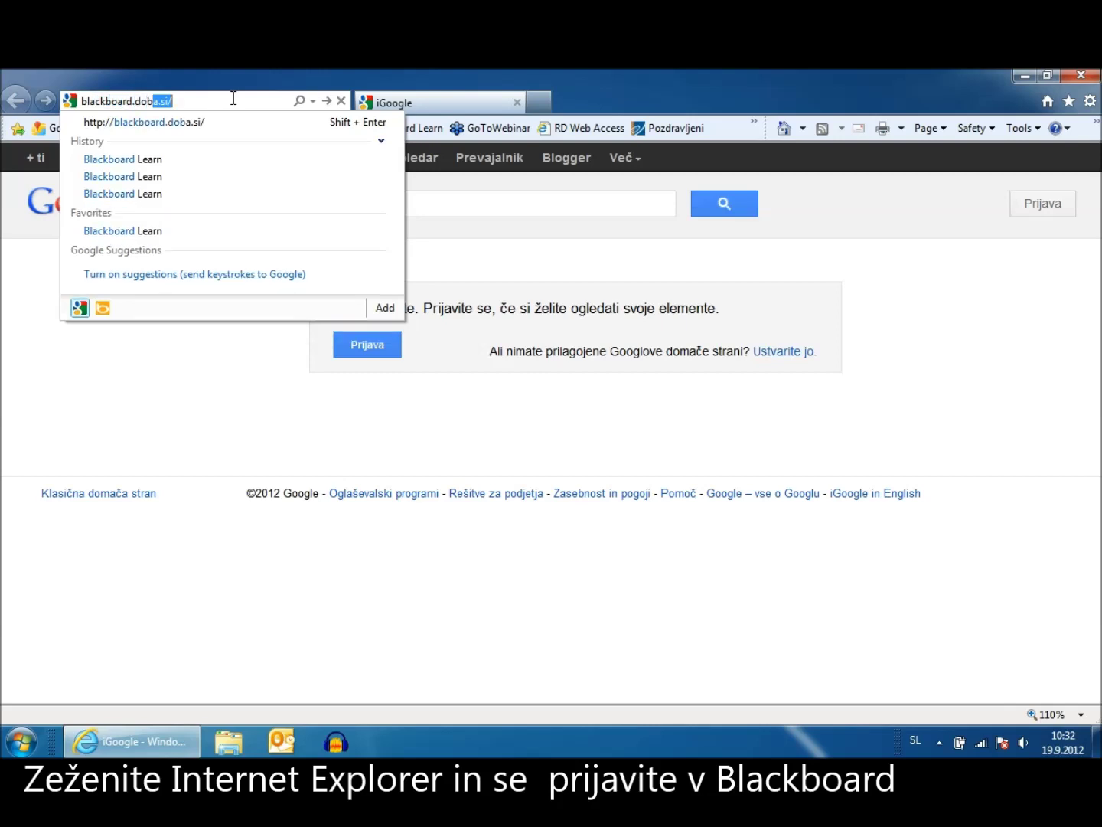
key("Return")
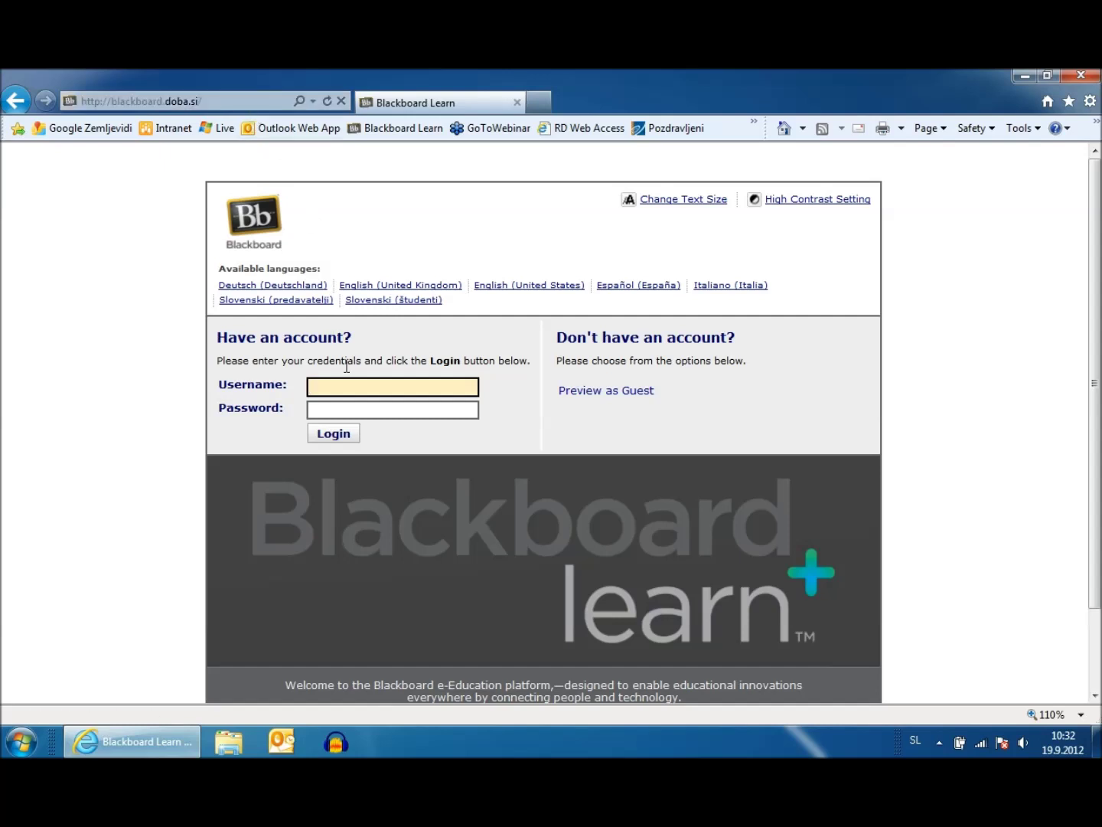
Log in to Blackboard Learn with the student's username and password
type("11100011111")
key("Tab")
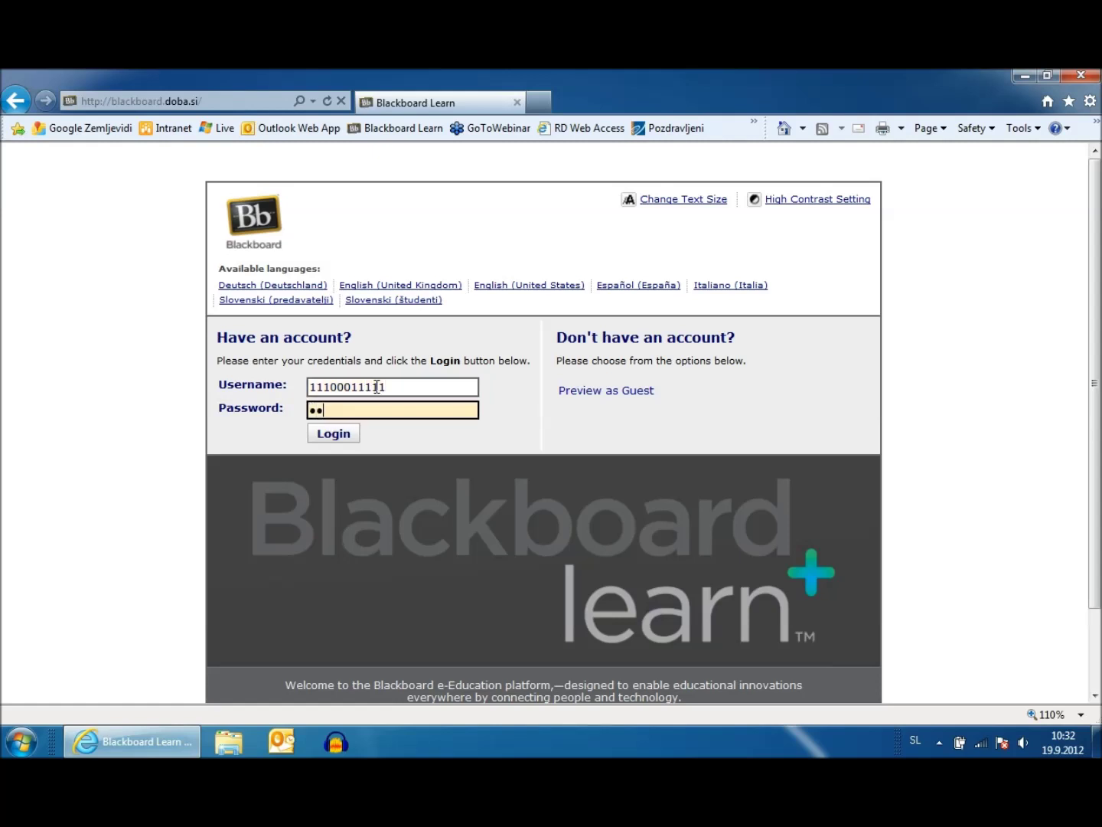
type("**")
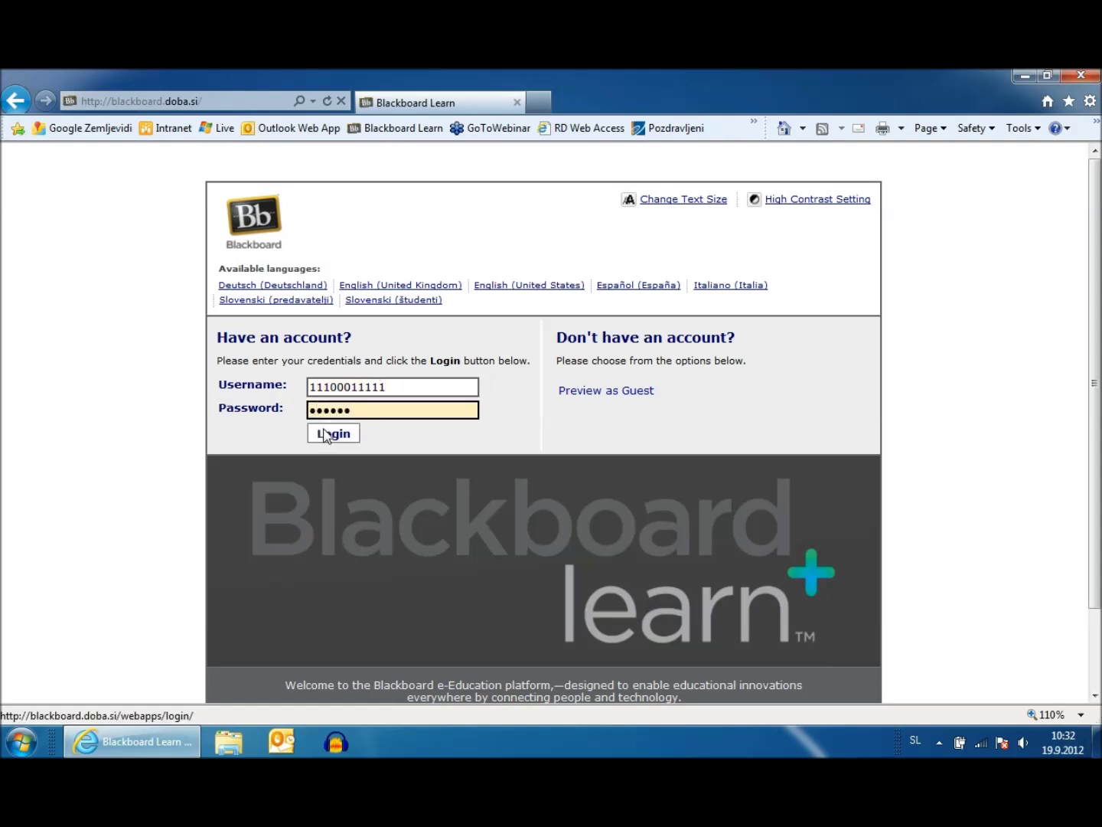
left_click(334, 434)
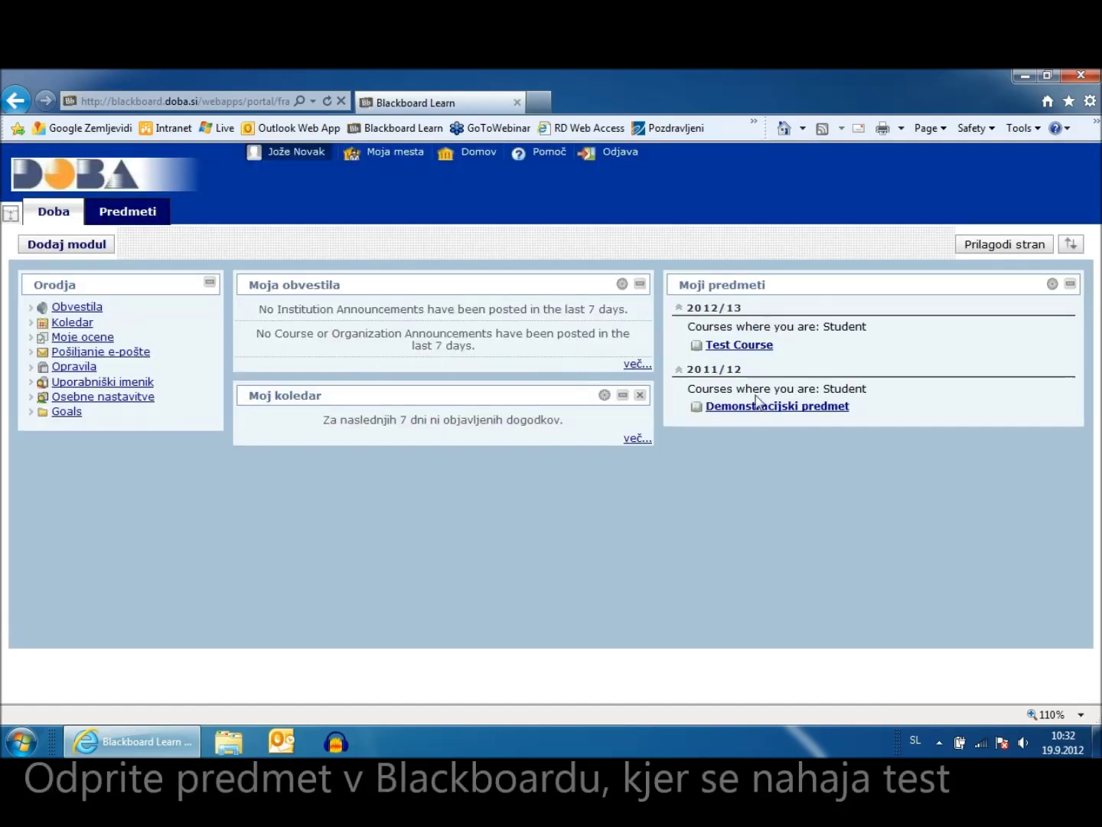
Open Demonstracijski predmet, go to IV. teden and launch 'Zagon programa Remote Proctor'
left_click(789, 408)
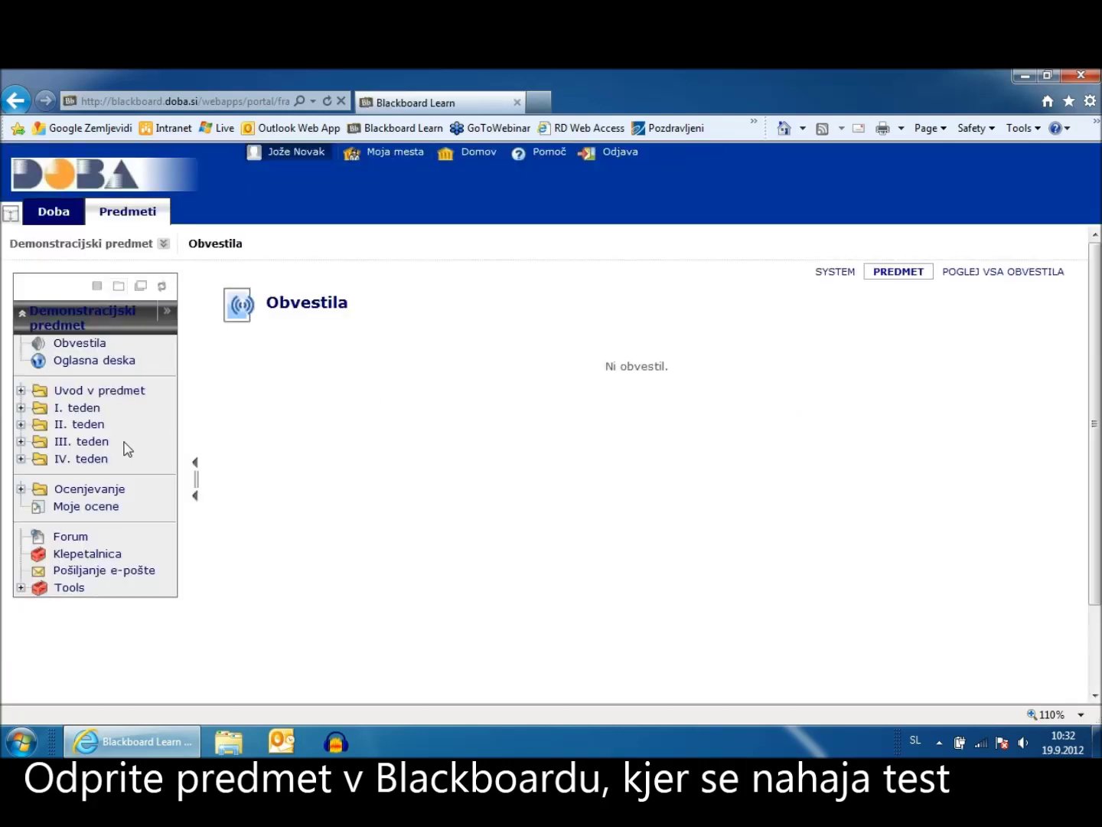
left_click(102, 461)
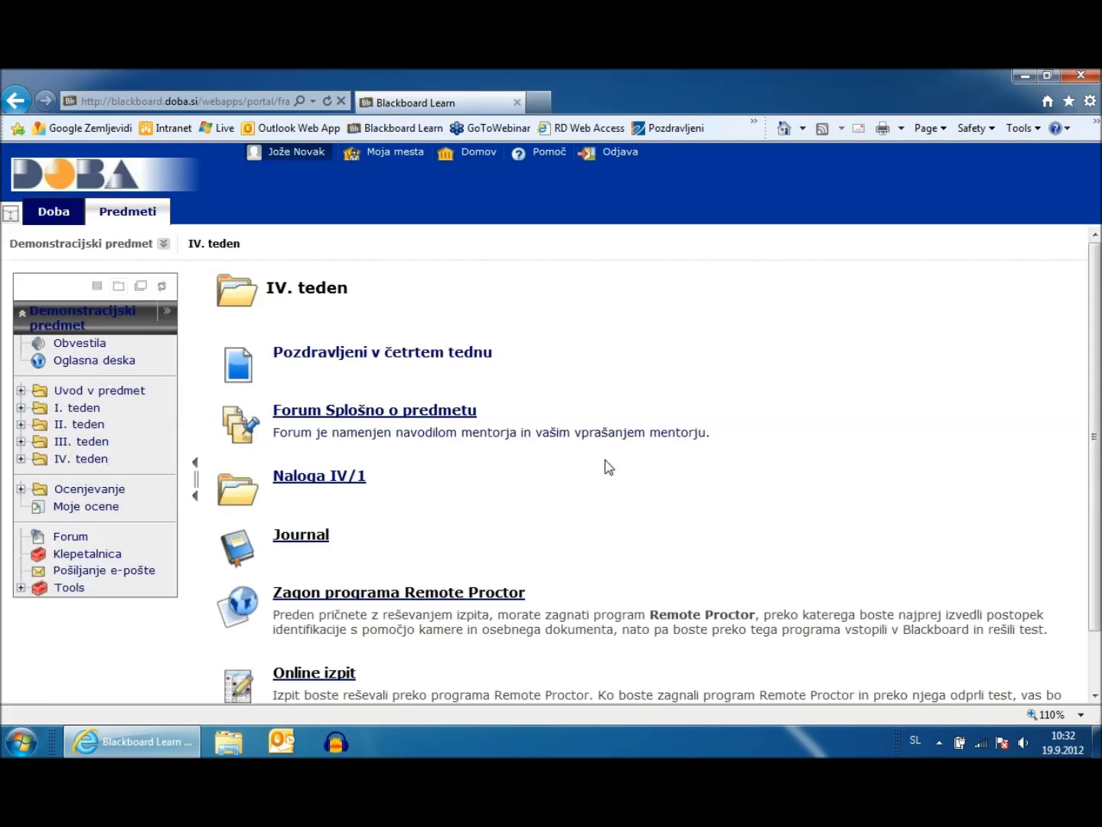
scroll(704, 459, "down", 2)
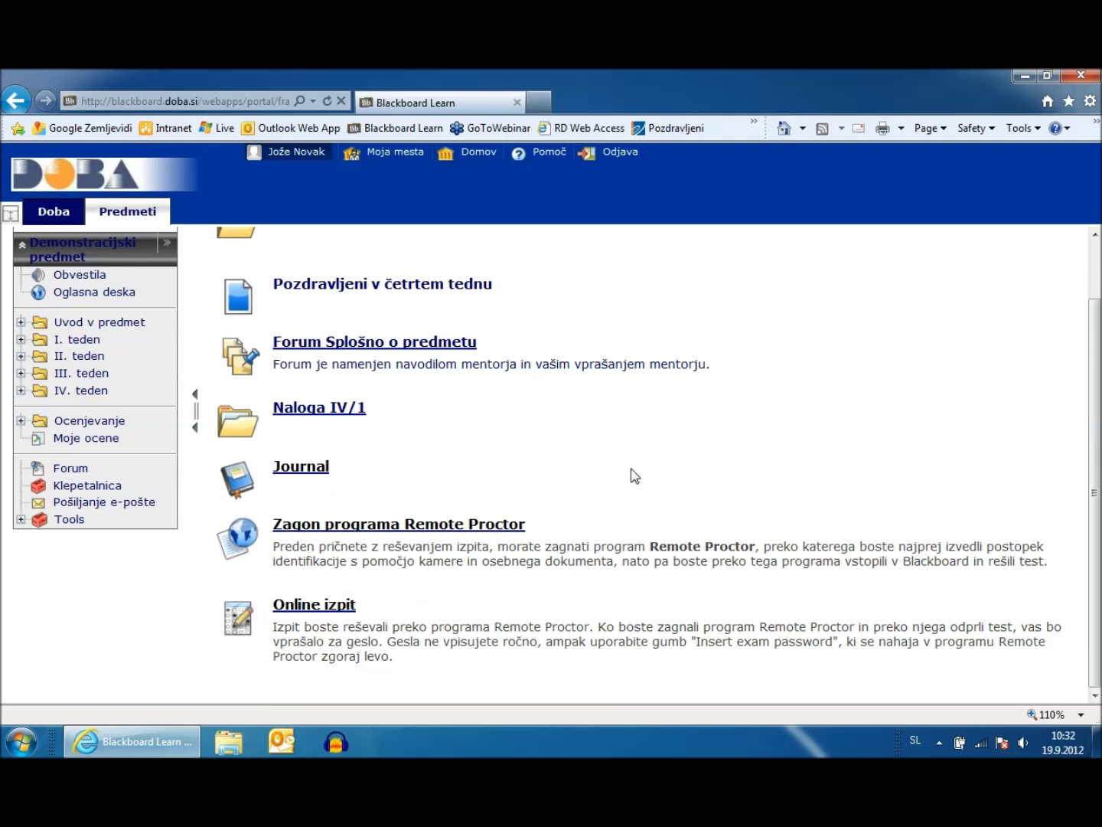
left_click(492, 525)
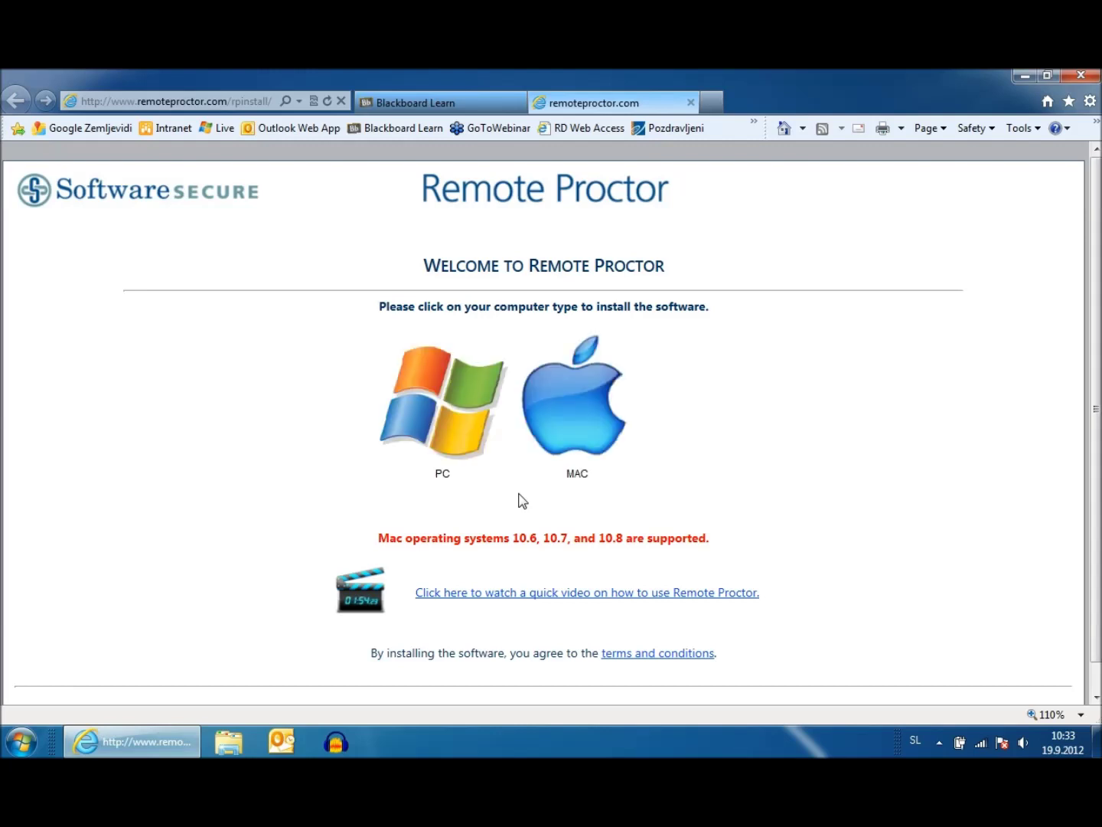
Download the PC version of Remote Proctor and run setup.exe
left_click(454, 418)
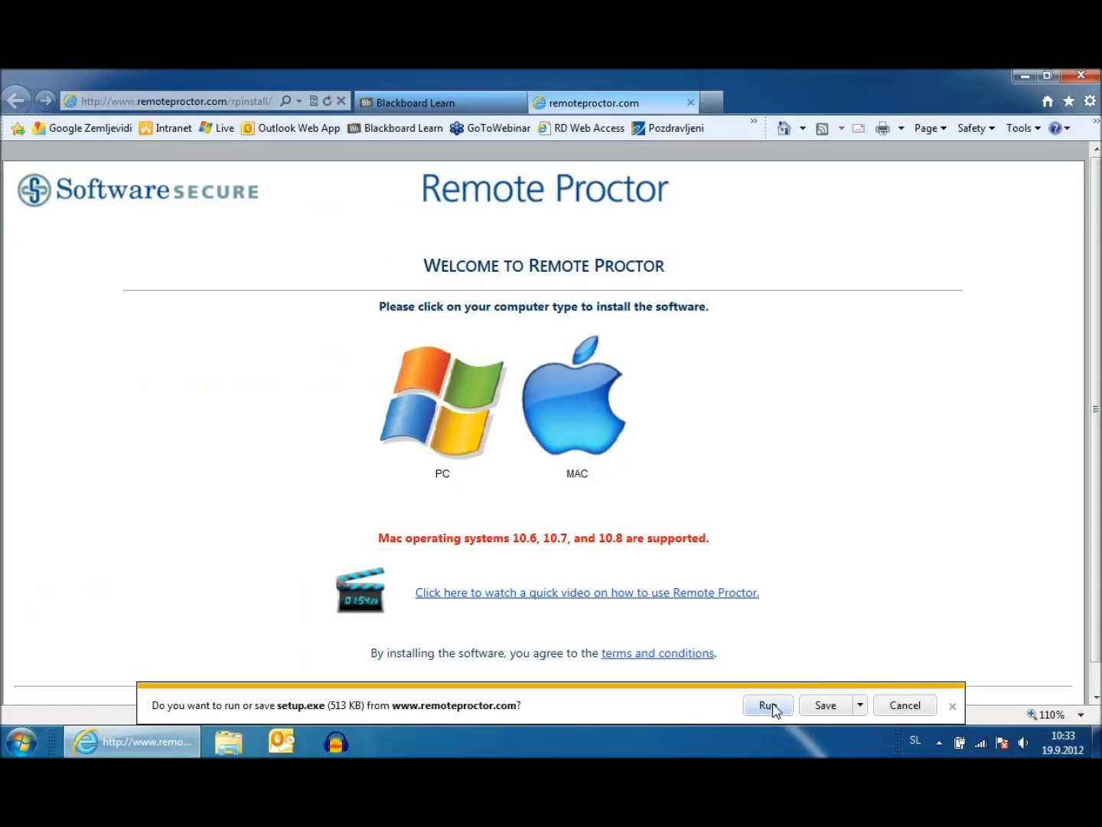
left_click(768, 706)
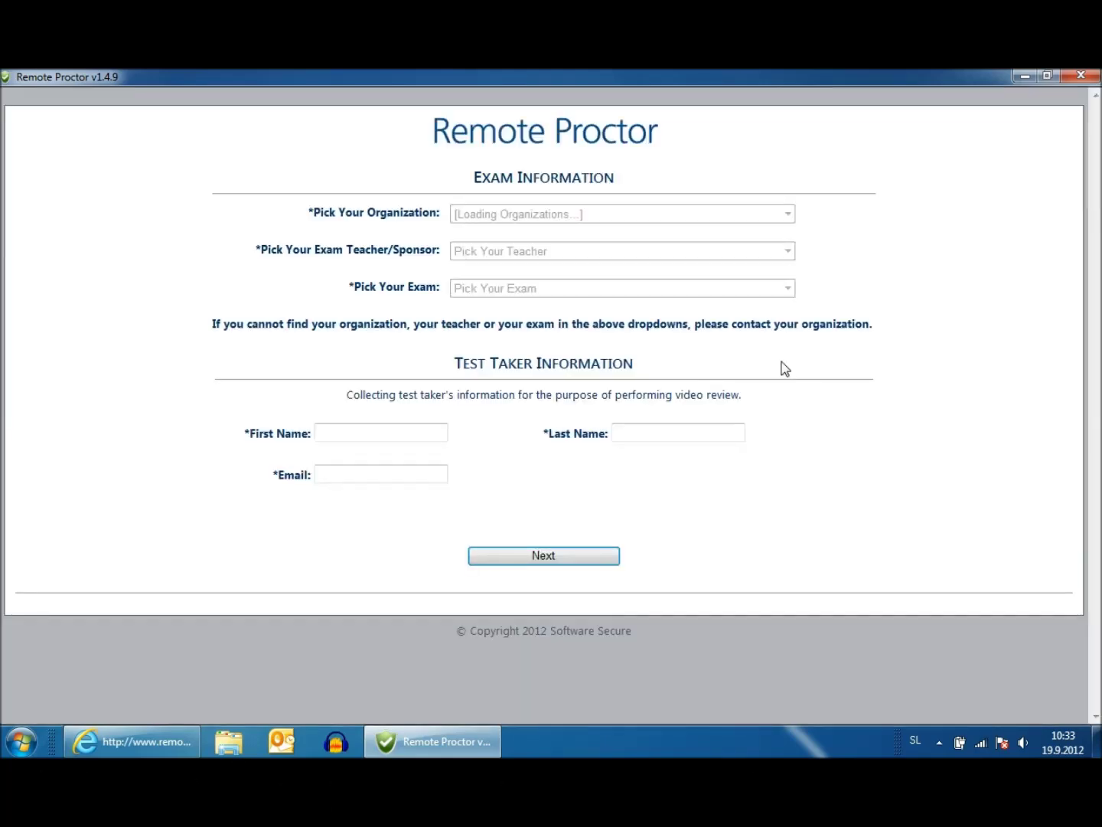
Choose DOBA Faculty, Test Teacher and the Preizkusni test (za testiranje delovanja) exam
left_click(692, 219)
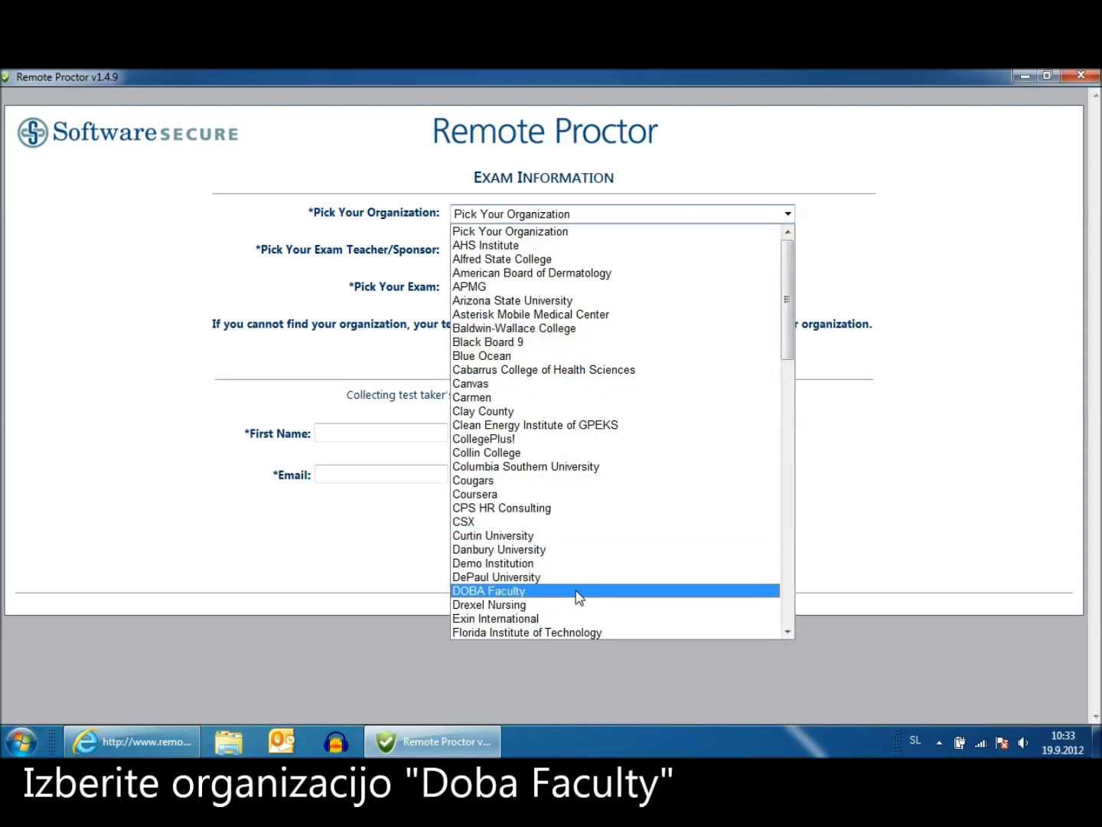
left_click(576, 591)
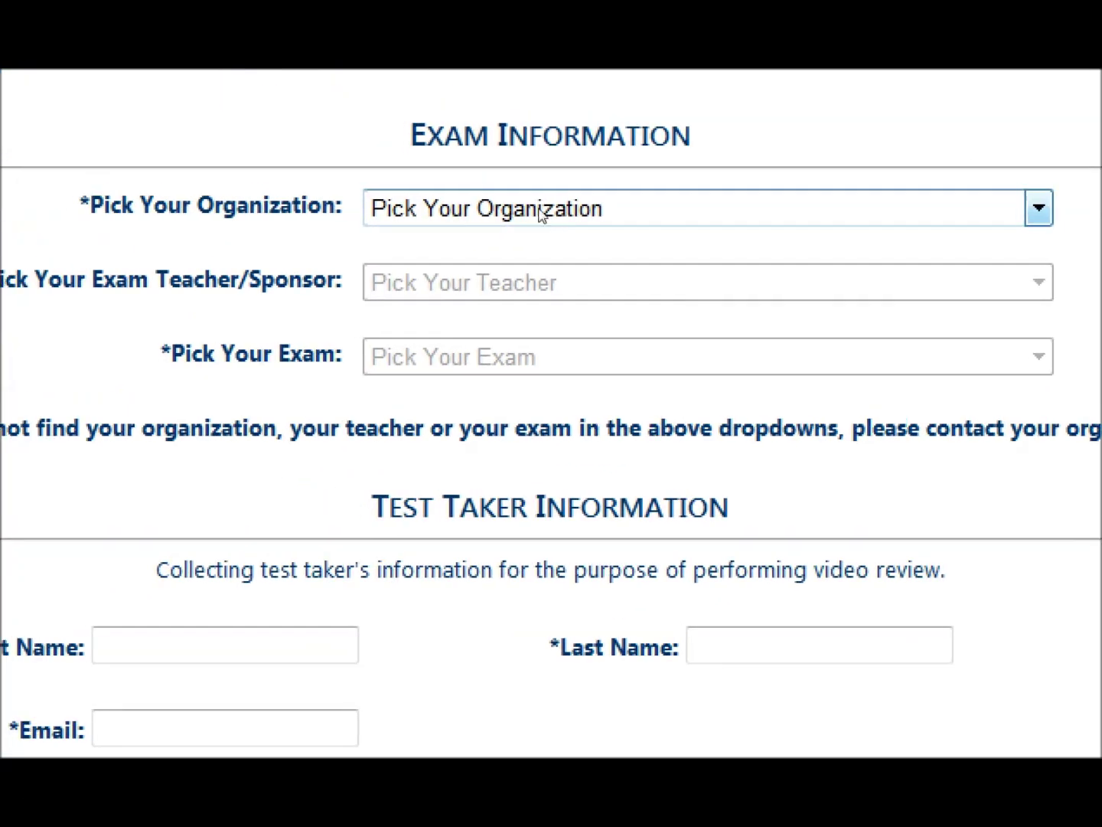
left_click(577, 208)
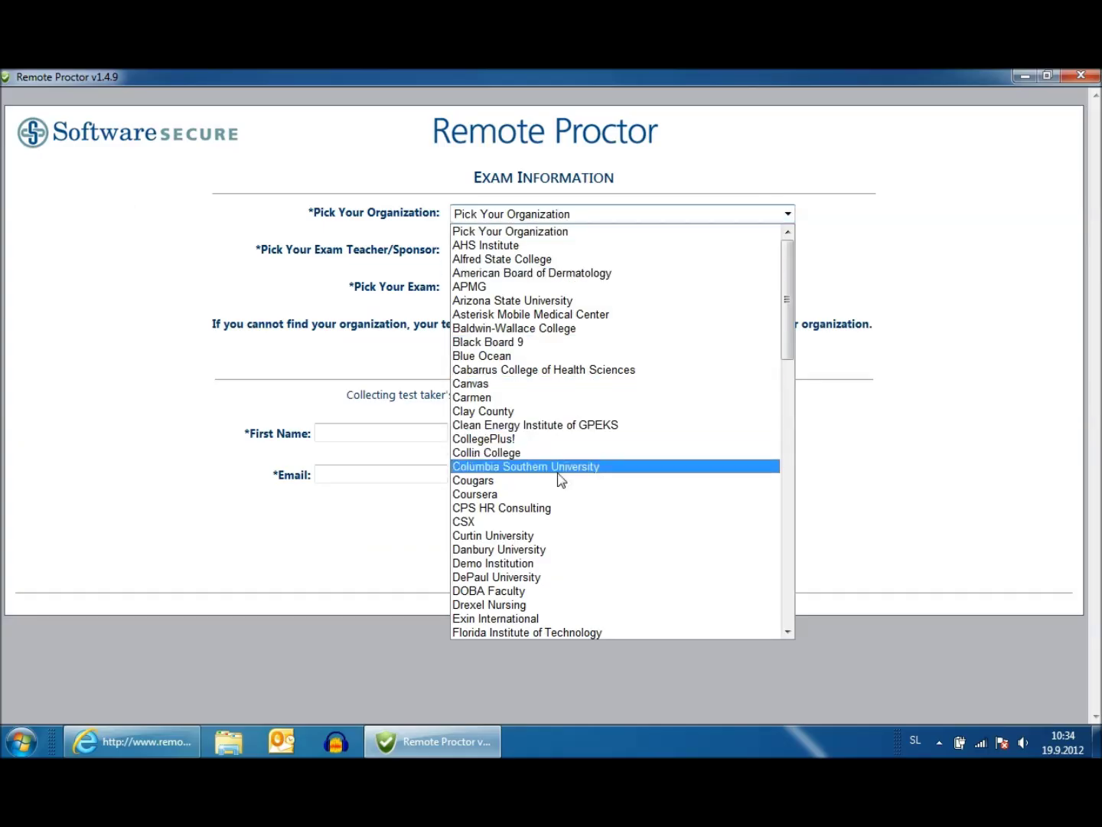
left_click(499, 597)
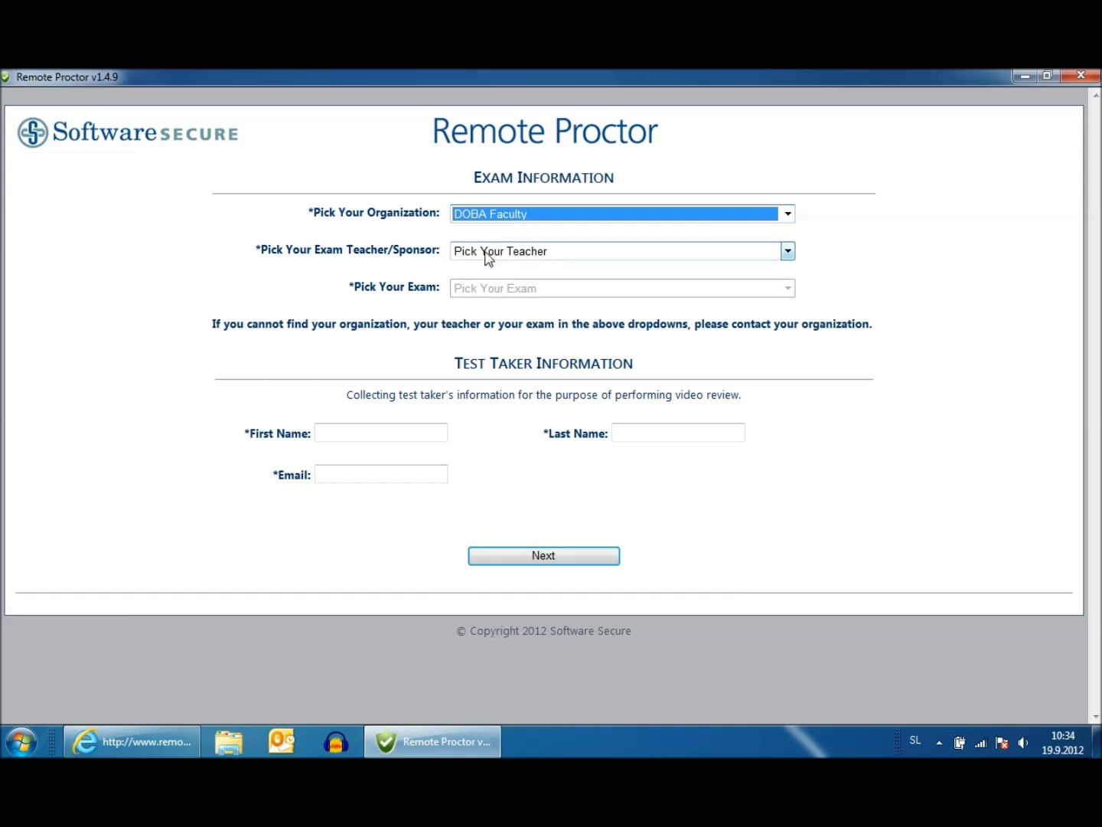
left_click(487, 258)
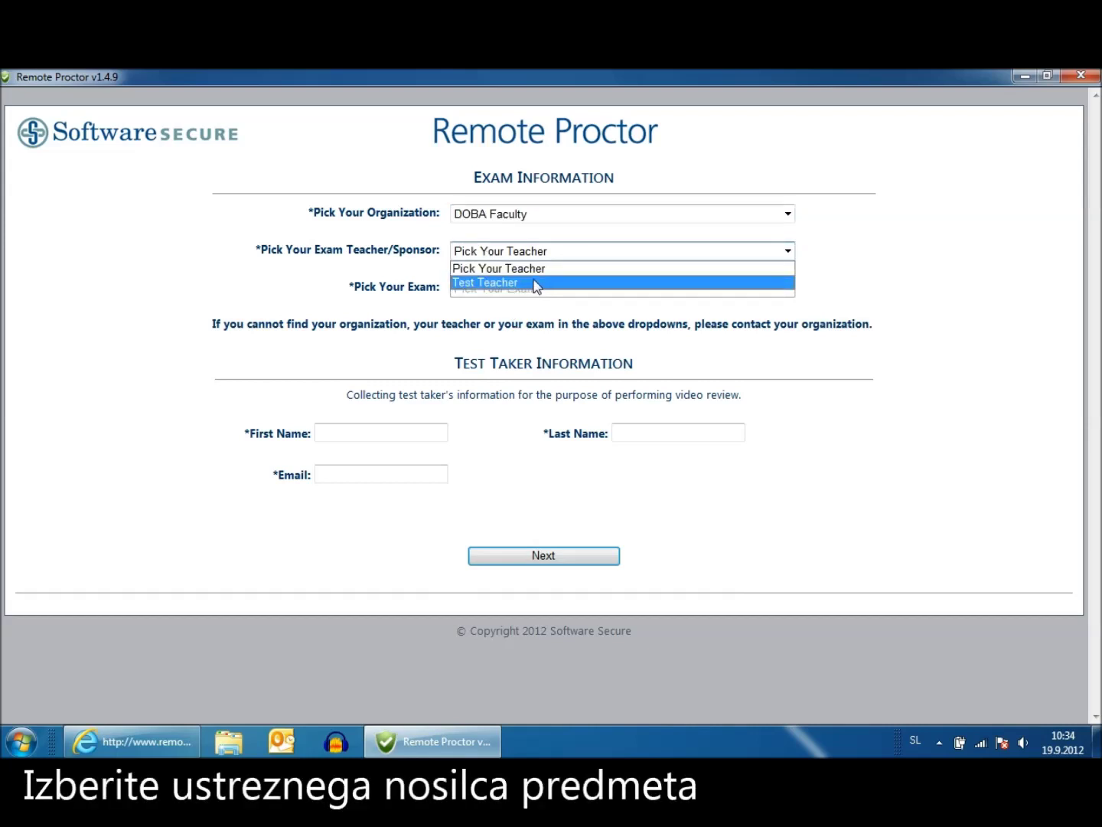
left_click(534, 282)
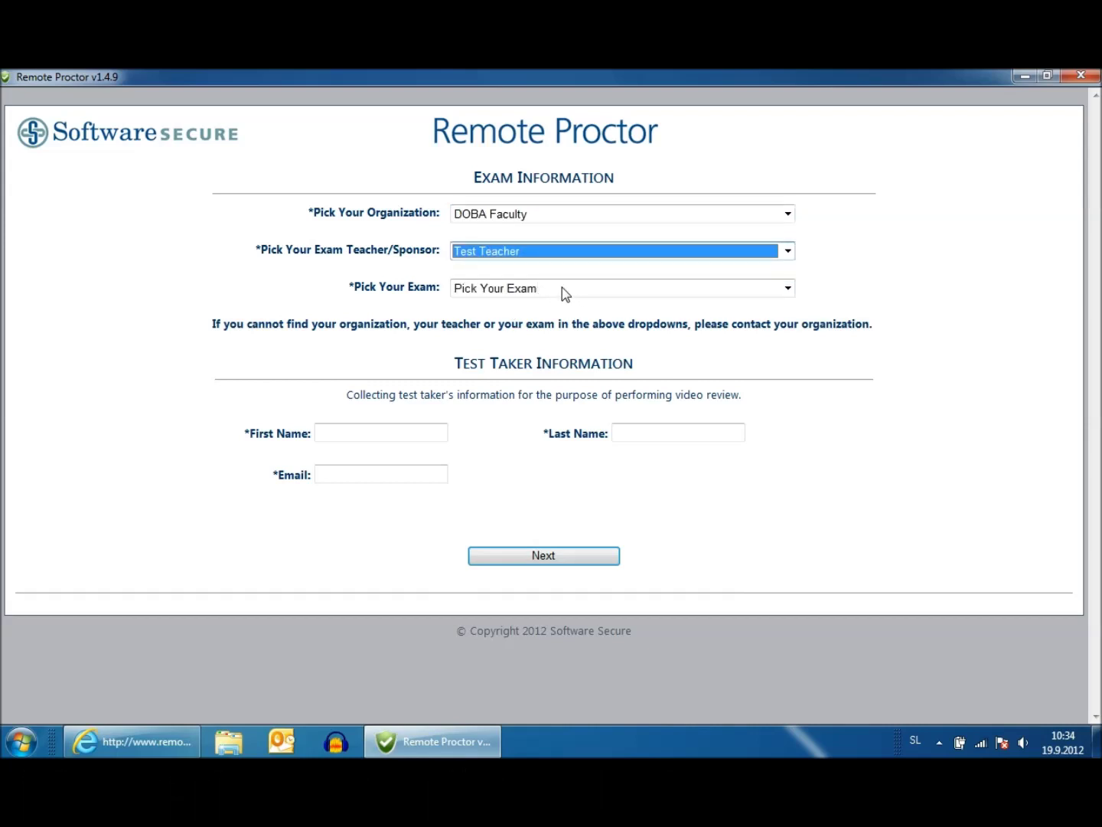
left_click(563, 290)
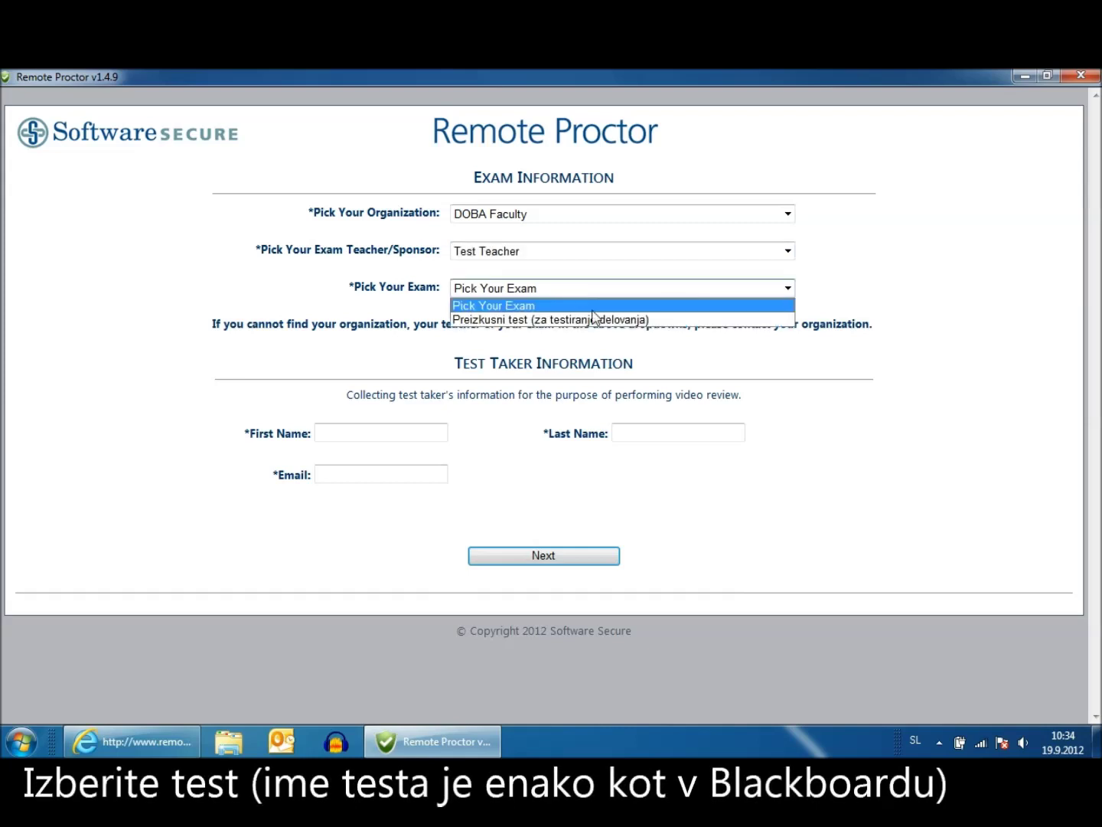
left_click(624, 321)
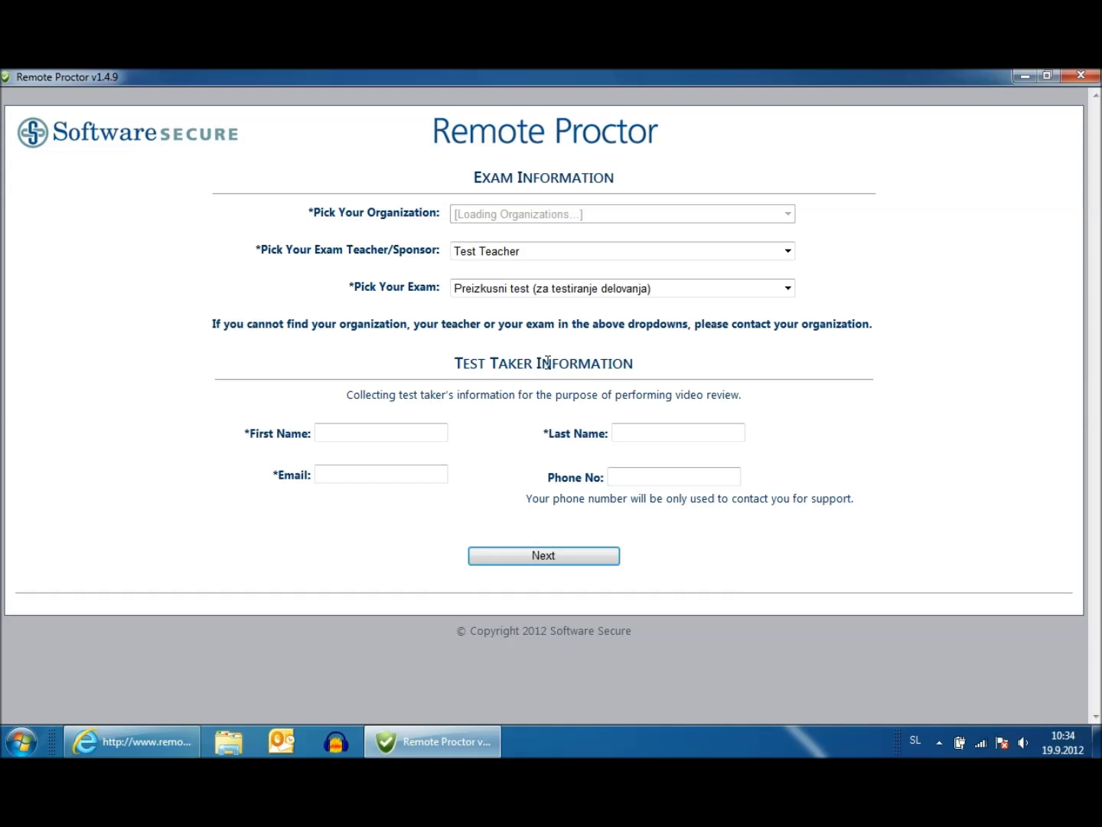
Enter the test taker's first name, last name, e-mail and phone number, then submit with Next
left_click(352, 431)
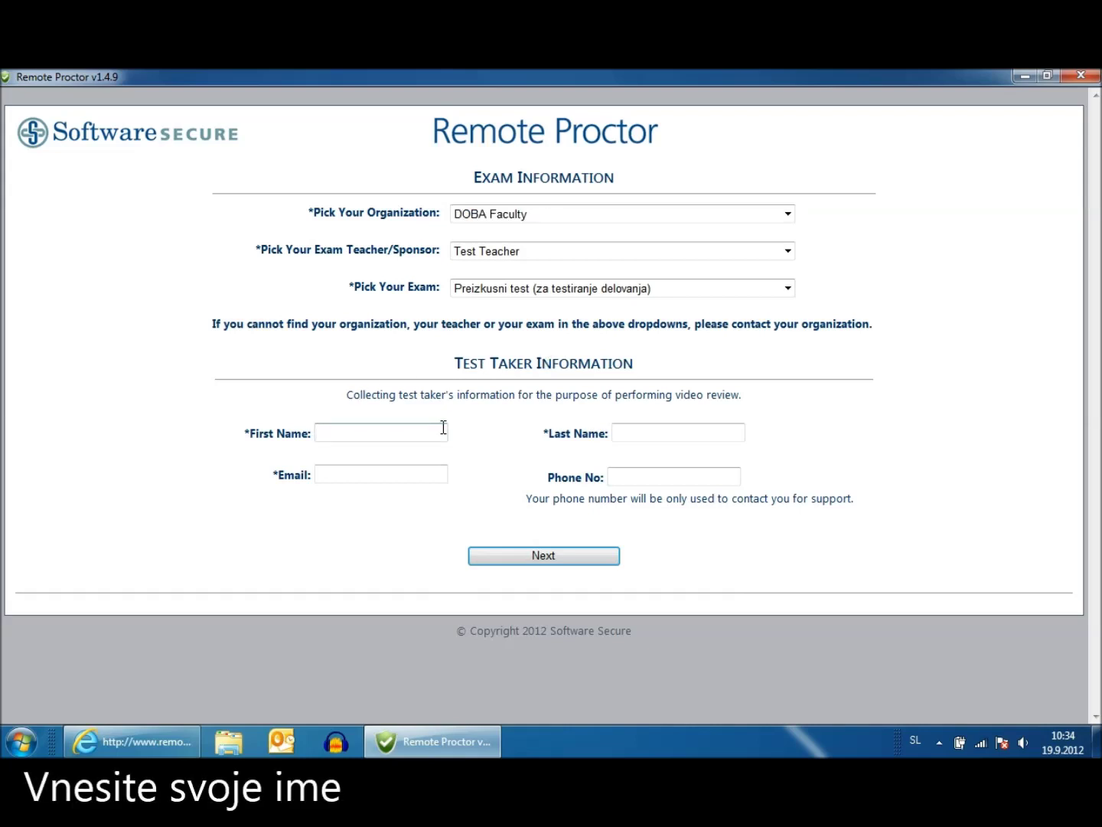
type("Janez")
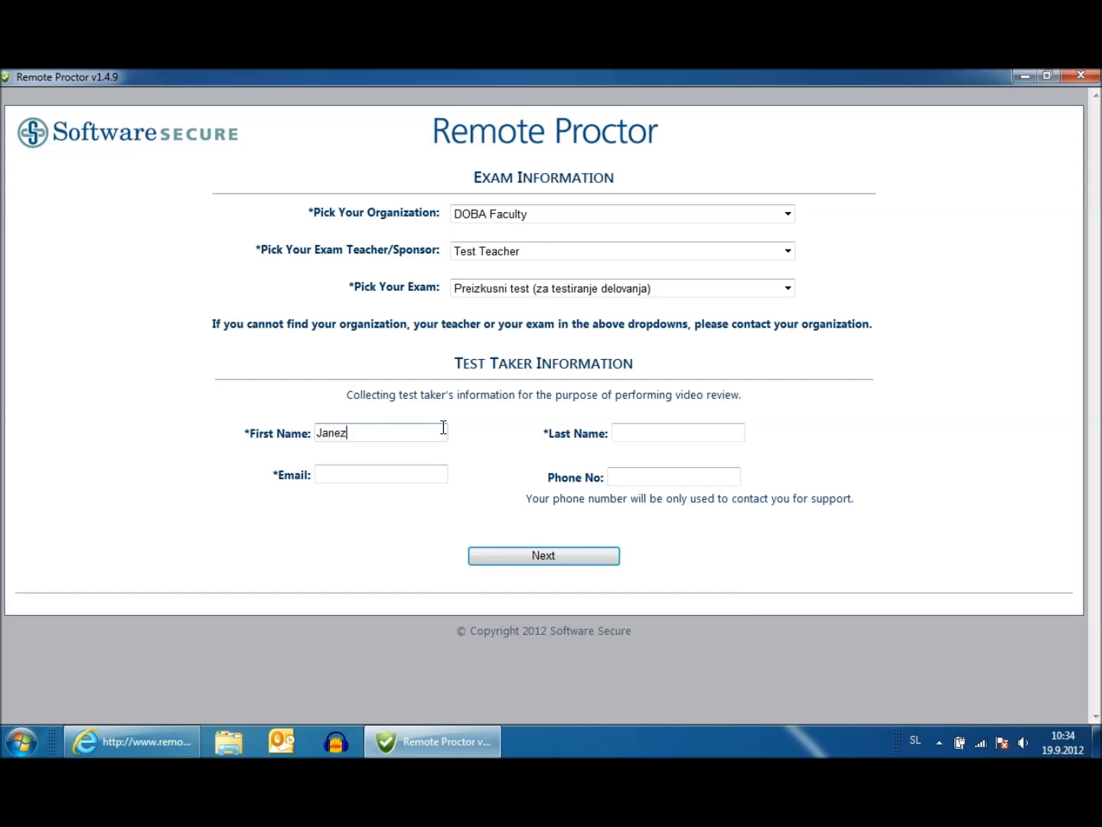
key("Tab")
type("Novak")
key("Tab")
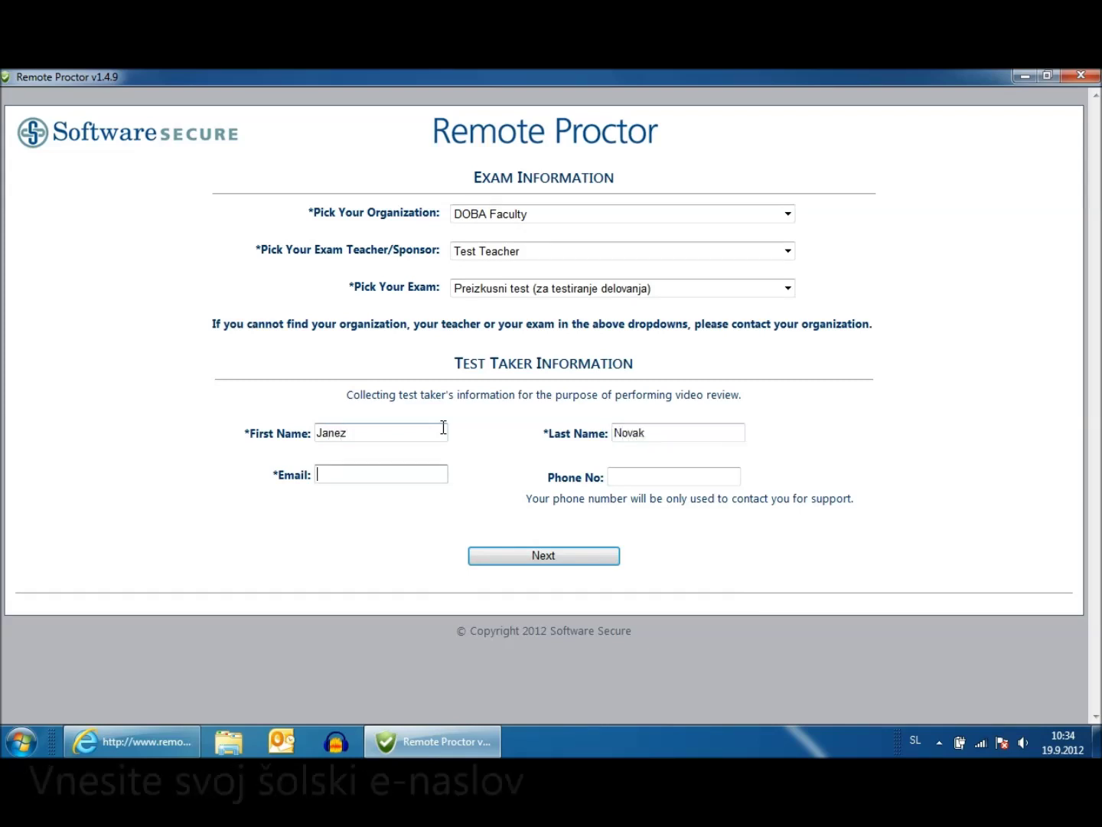
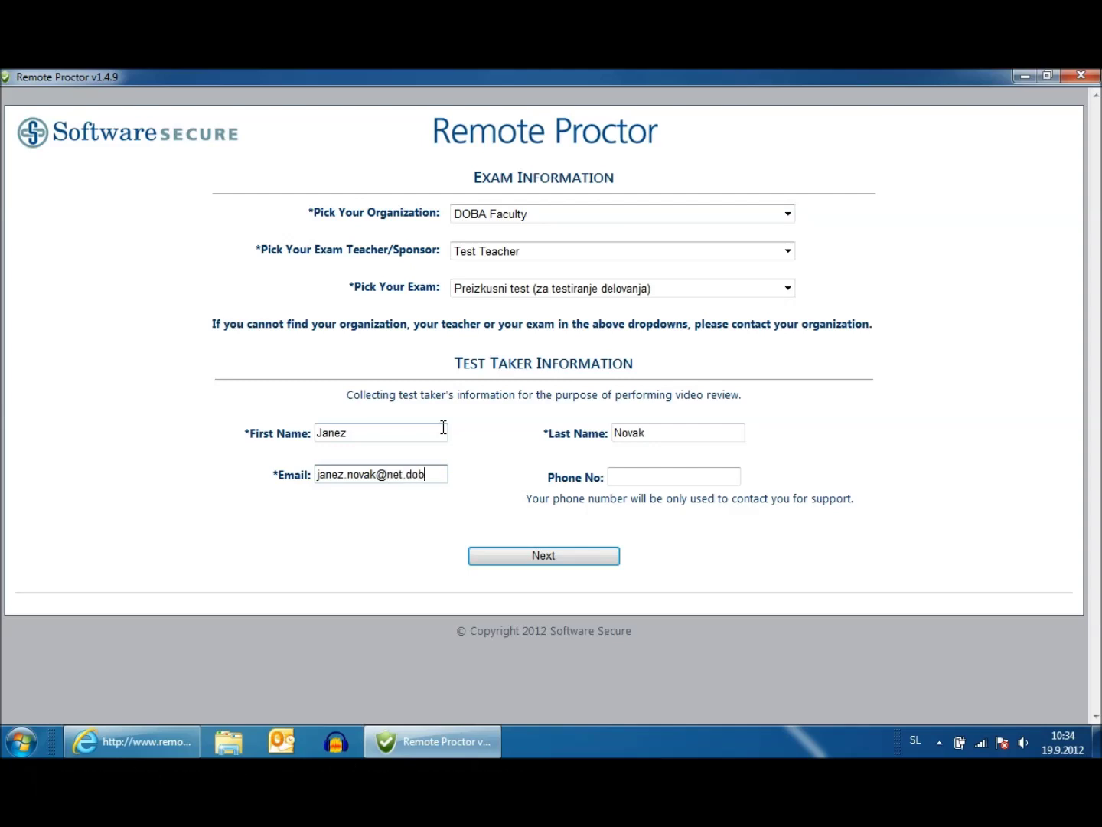
left_click(637, 475)
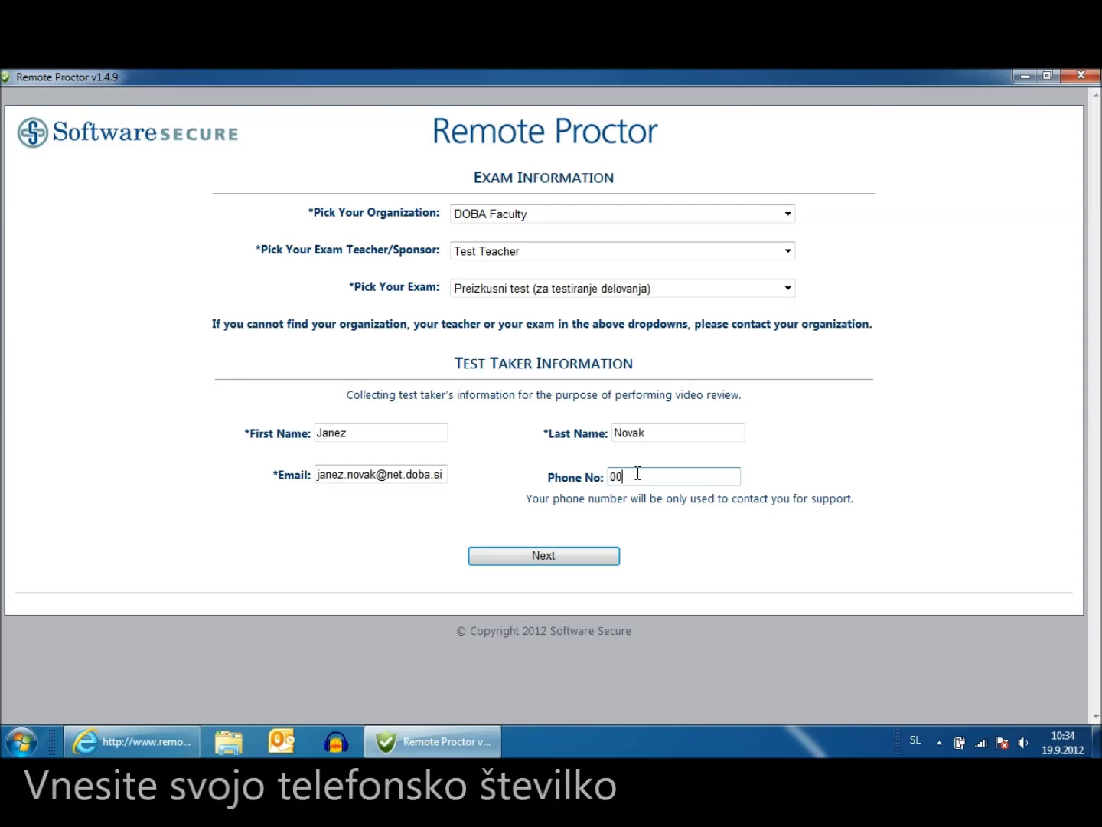
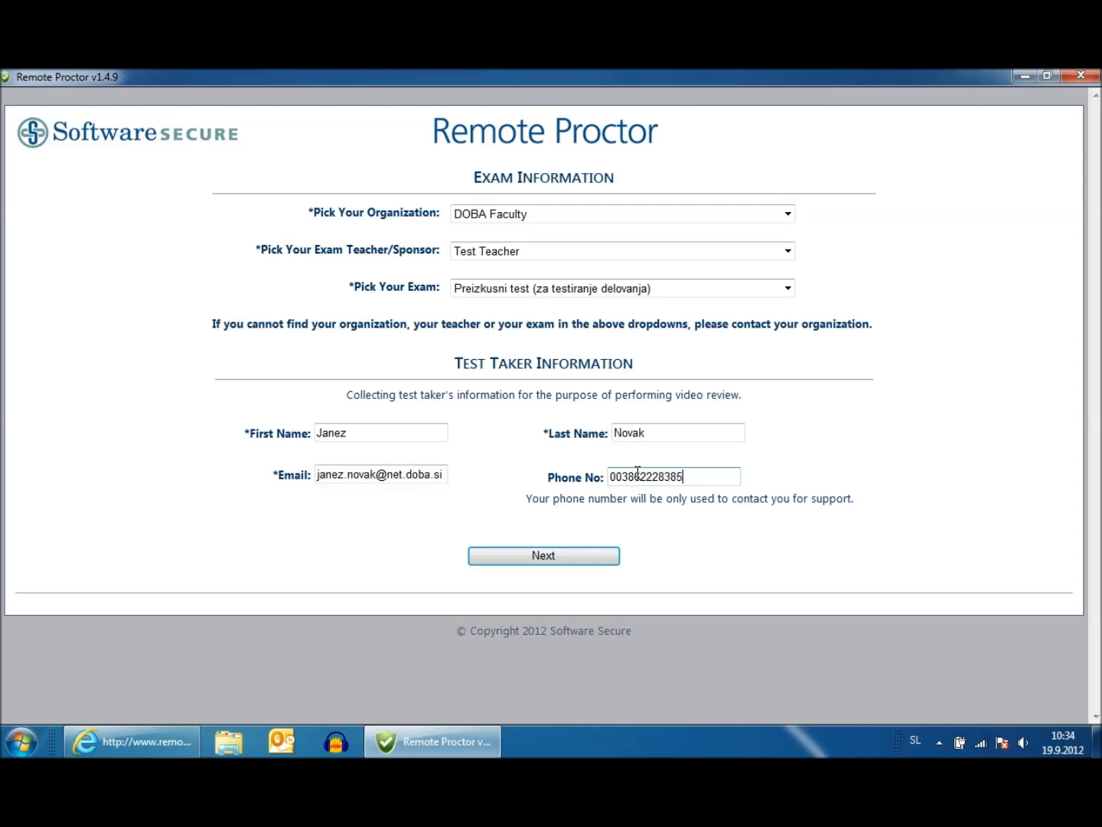
left_click(573, 553)
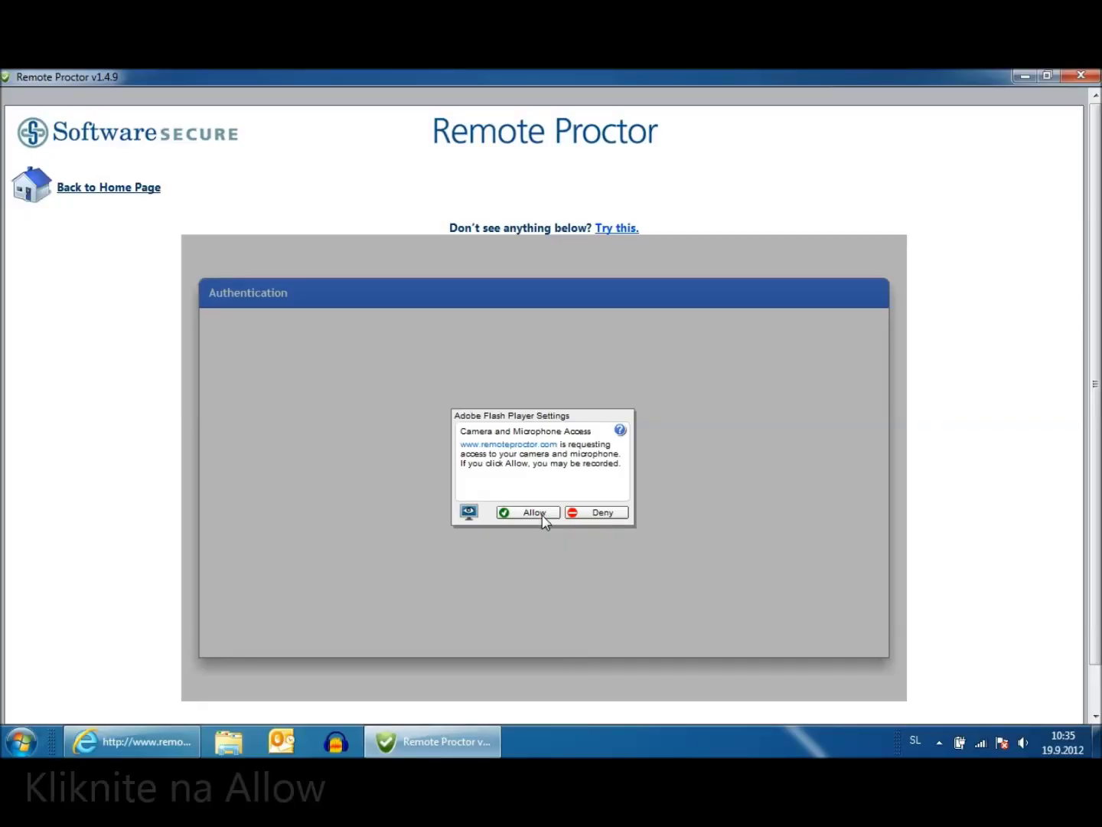
Allow camera and microphone access in the Flash prompt and take the user photo
left_click(541, 513)
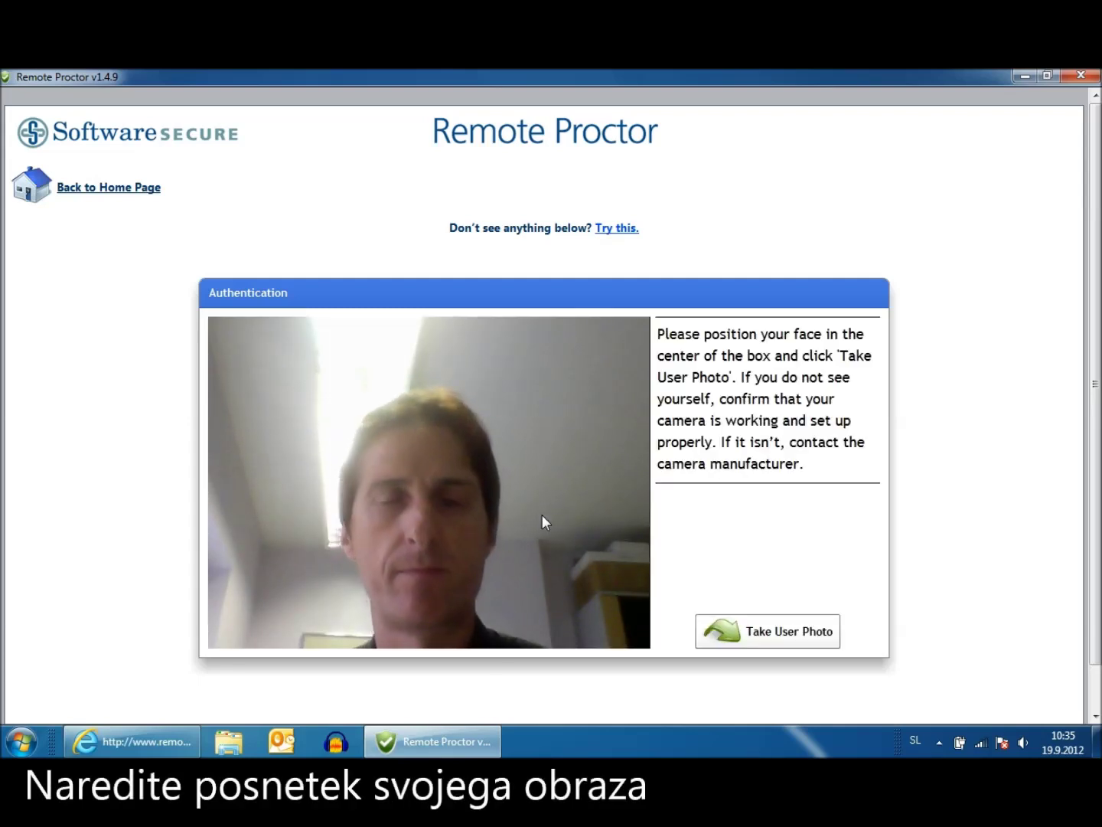
left_click(791, 638)
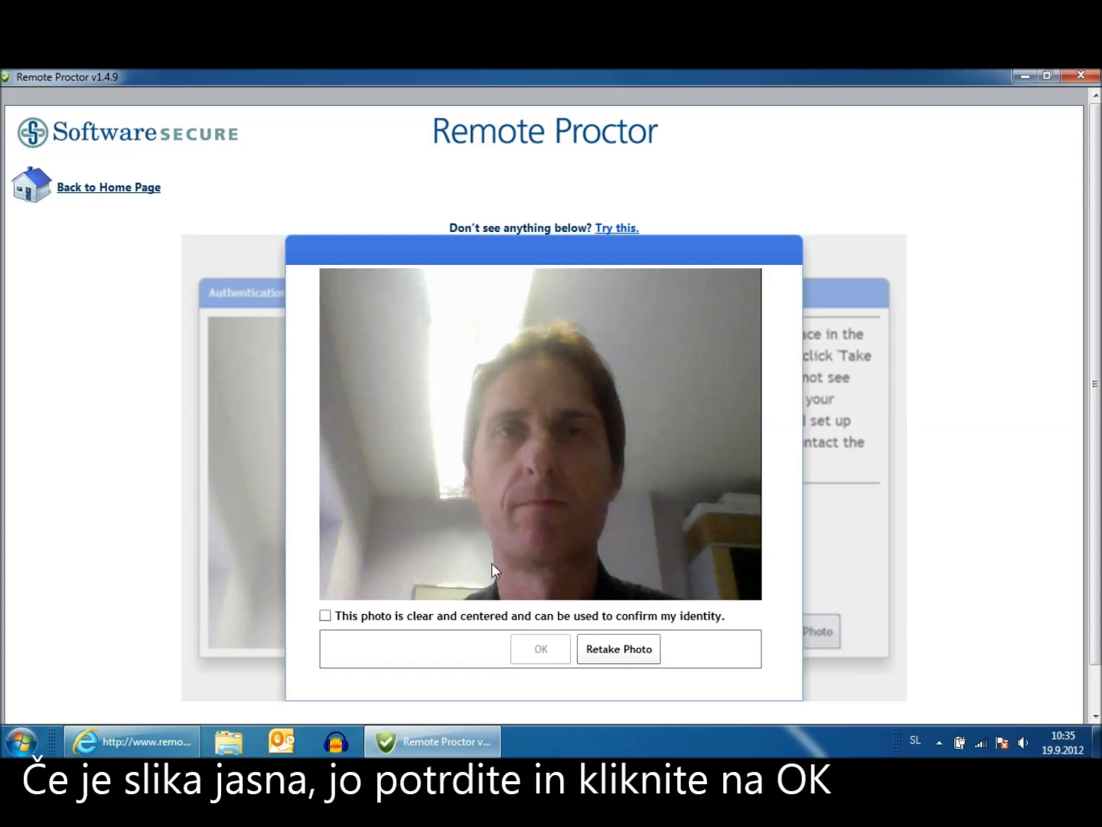
Tick the clear-and-centered confirmation for the face photo and accept it with OK
left_click(329, 617)
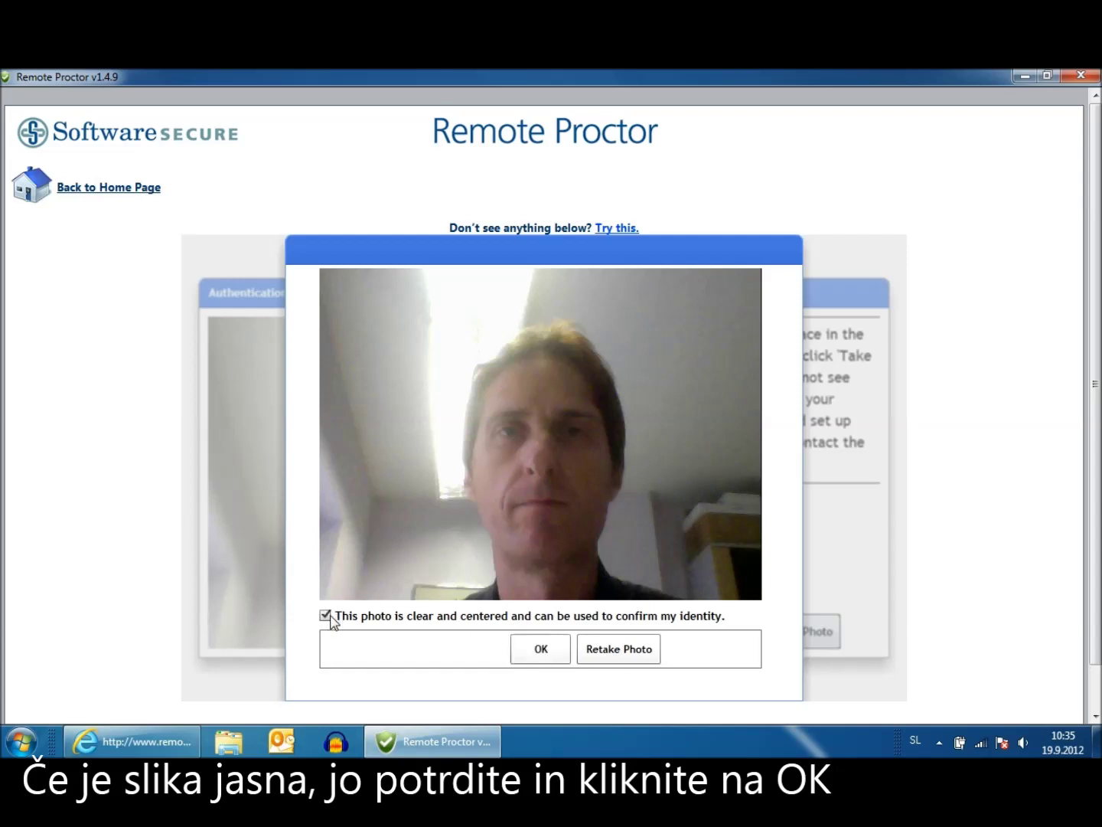
left_click(541, 650)
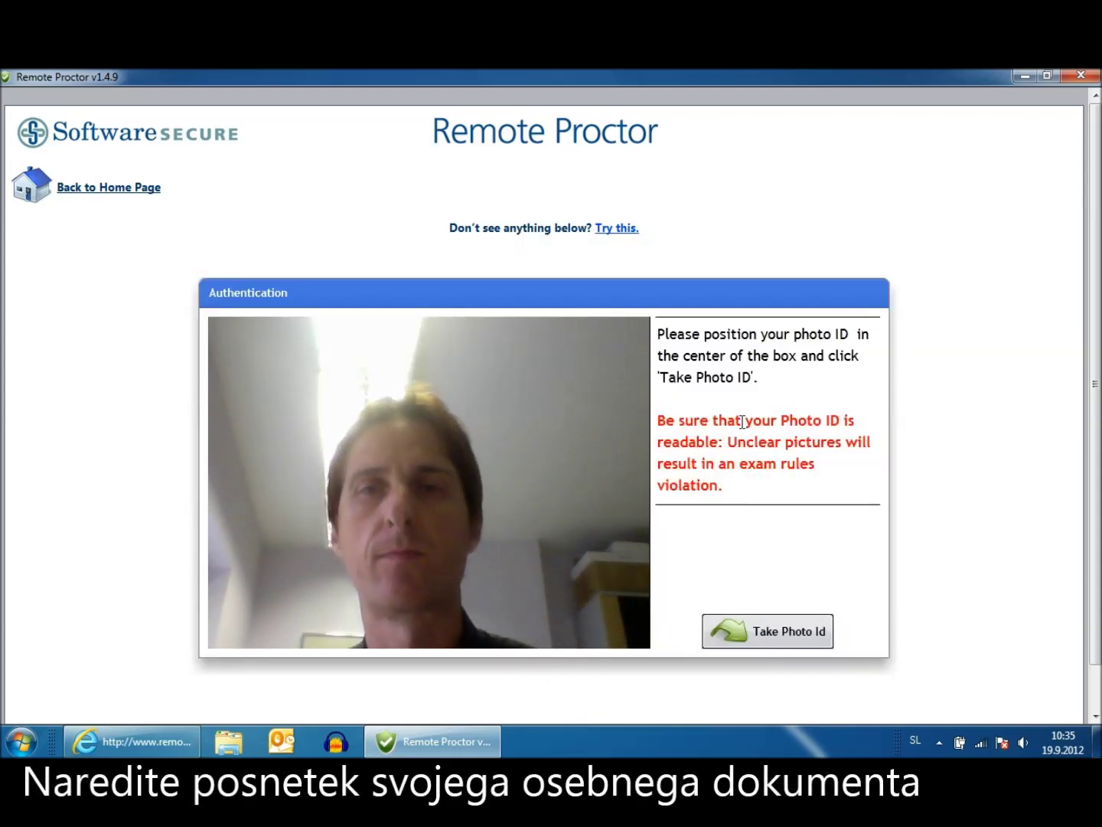
Photograph the ID card, retake it once, confirm it is legible and accept it
left_click_drag(802, 420, 840, 421)
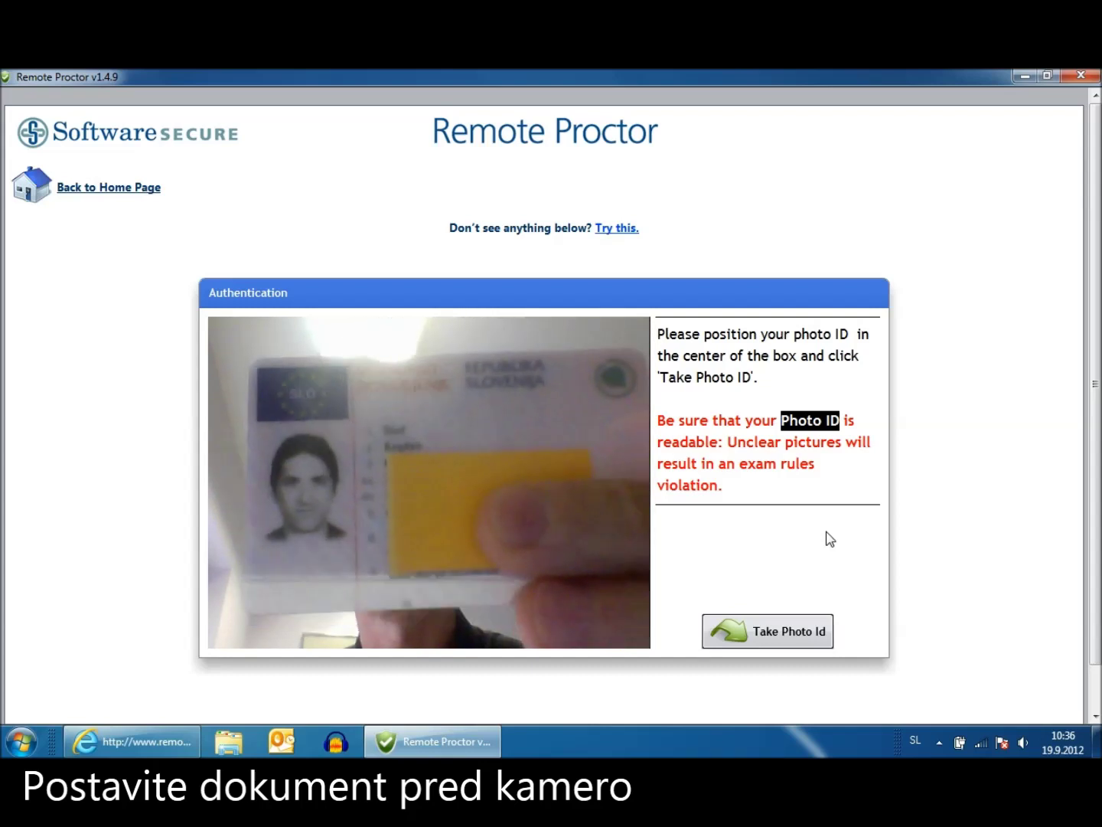
left_click(785, 633)
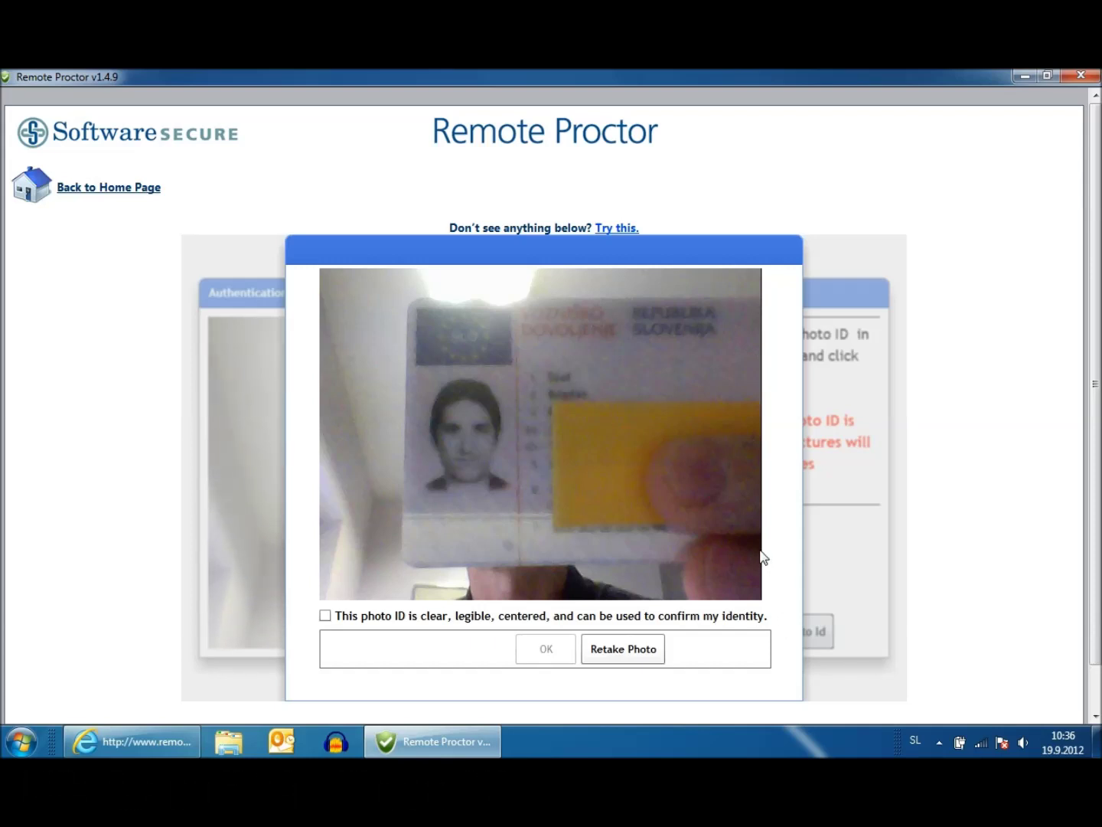
left_click(649, 648)
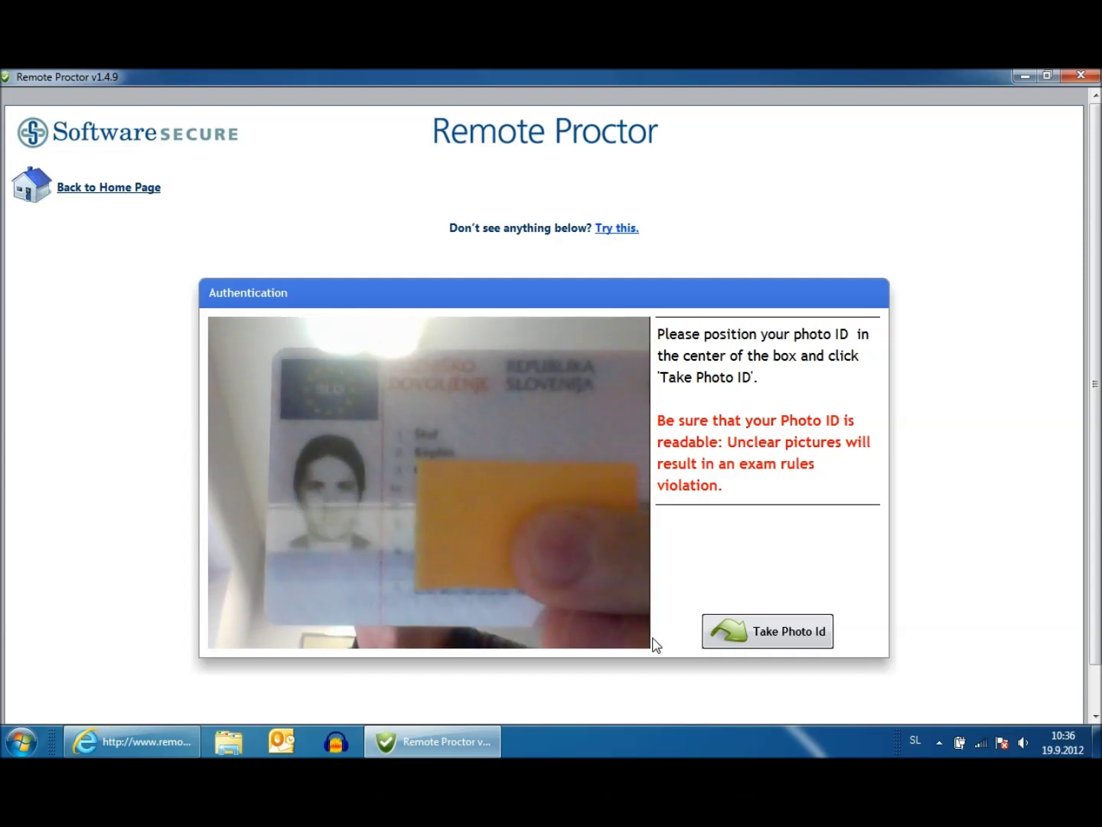
left_click(789, 633)
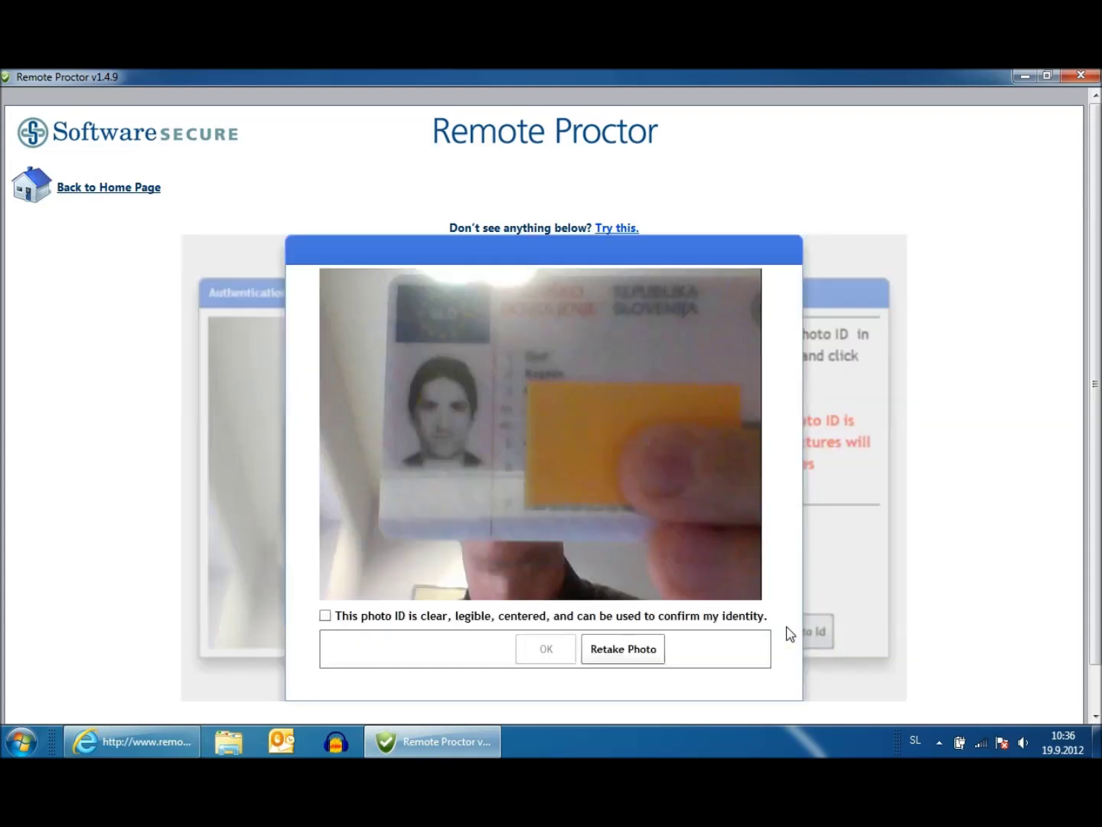
left_click(325, 616)
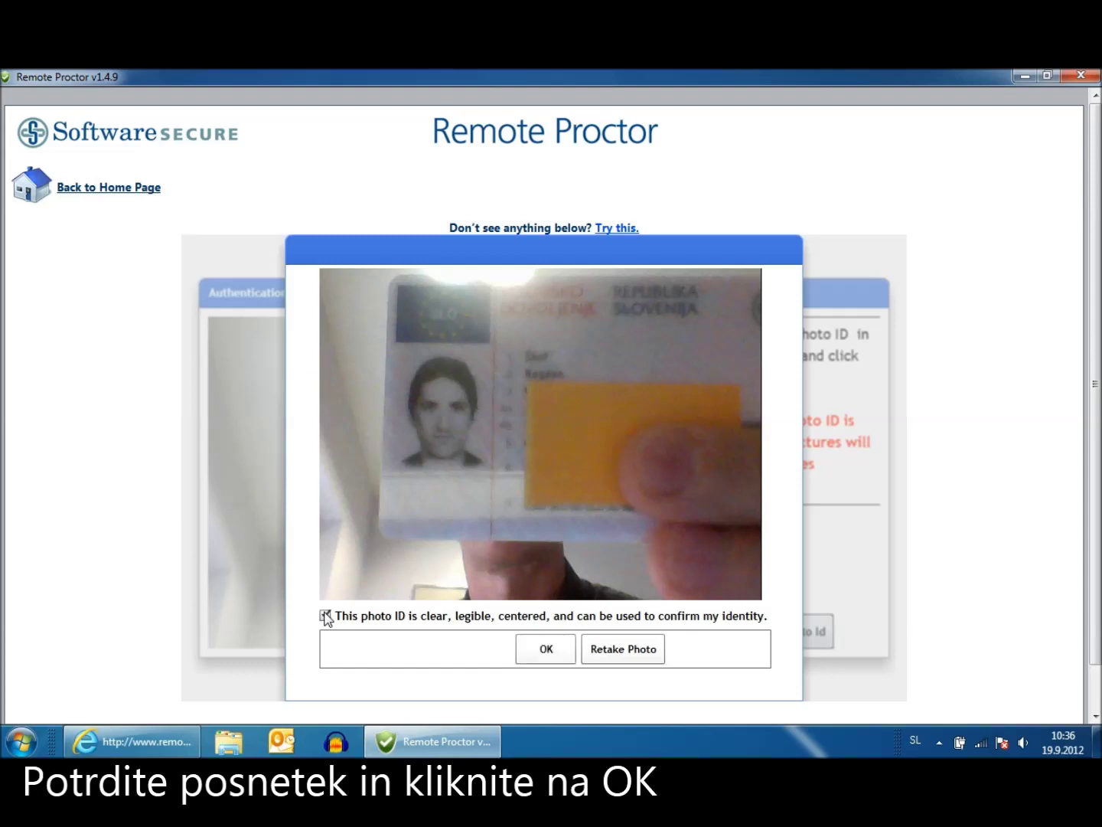
left_click(547, 649)
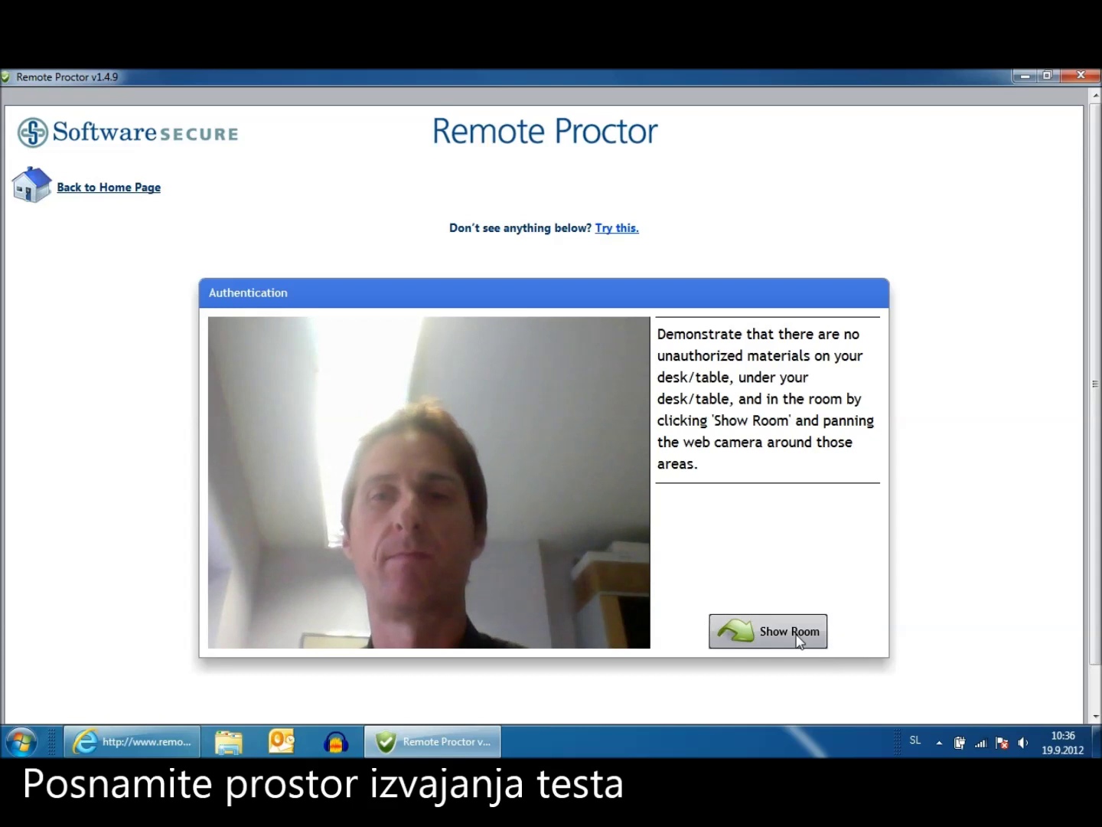
Record the room scan via Show Room, end it with Room Scan Done, and continue
left_click_drag(715, 420, 788, 421)
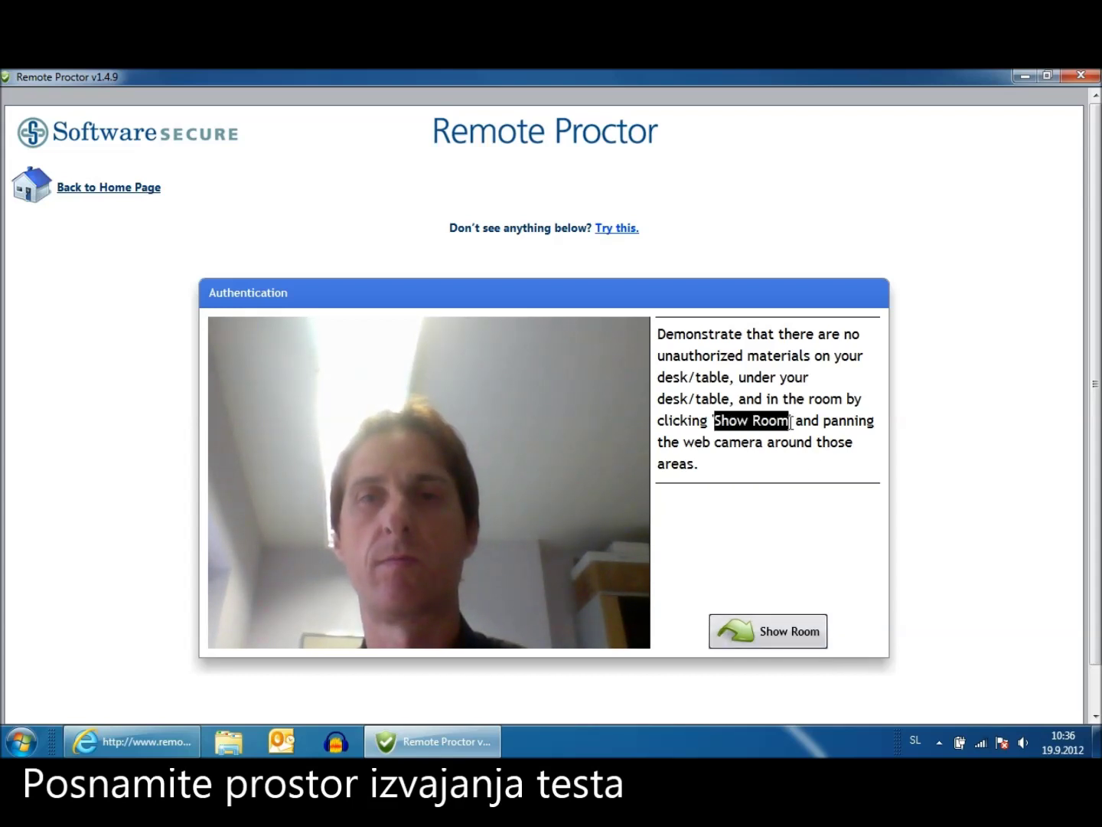
left_click(792, 629)
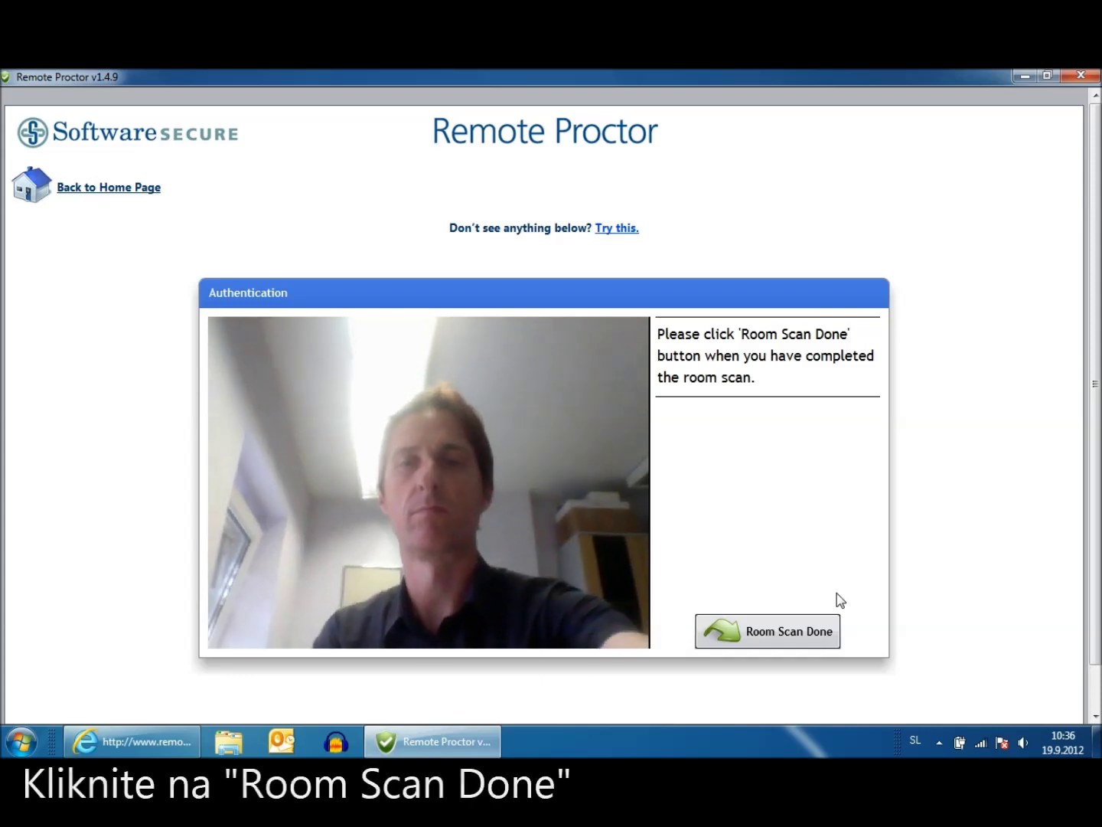
left_click(764, 637)
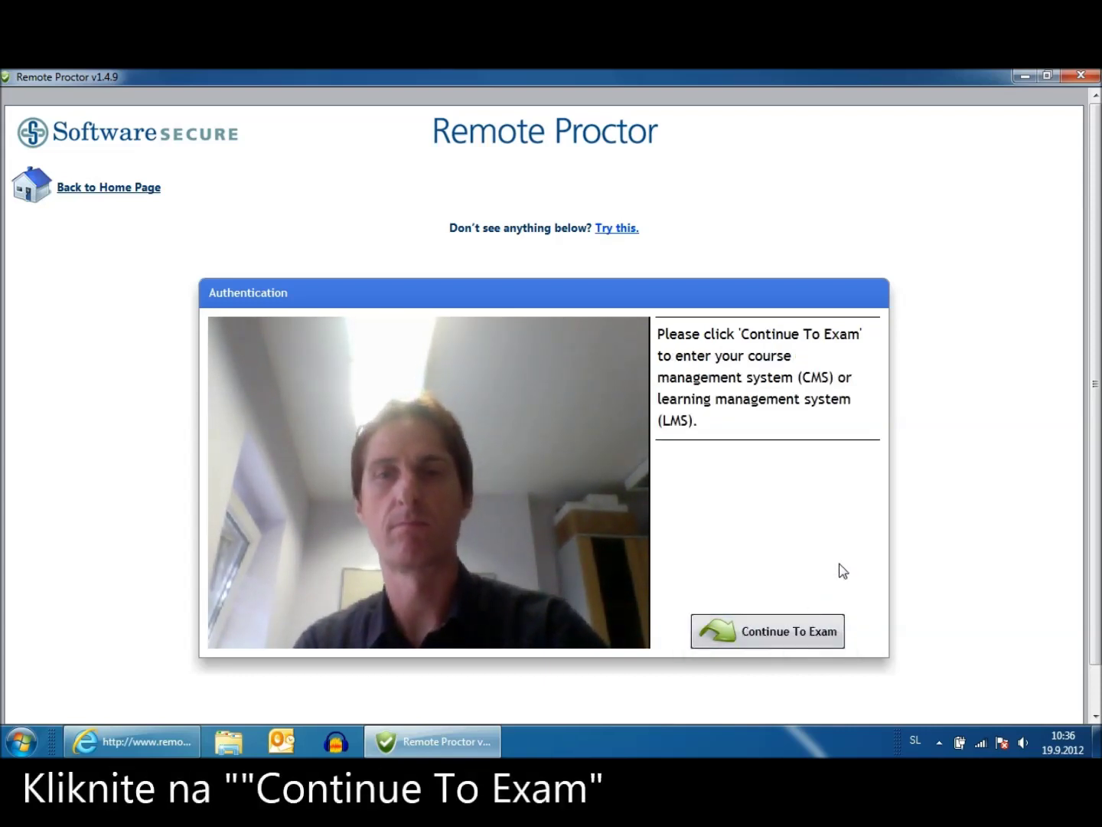
left_click(778, 628)
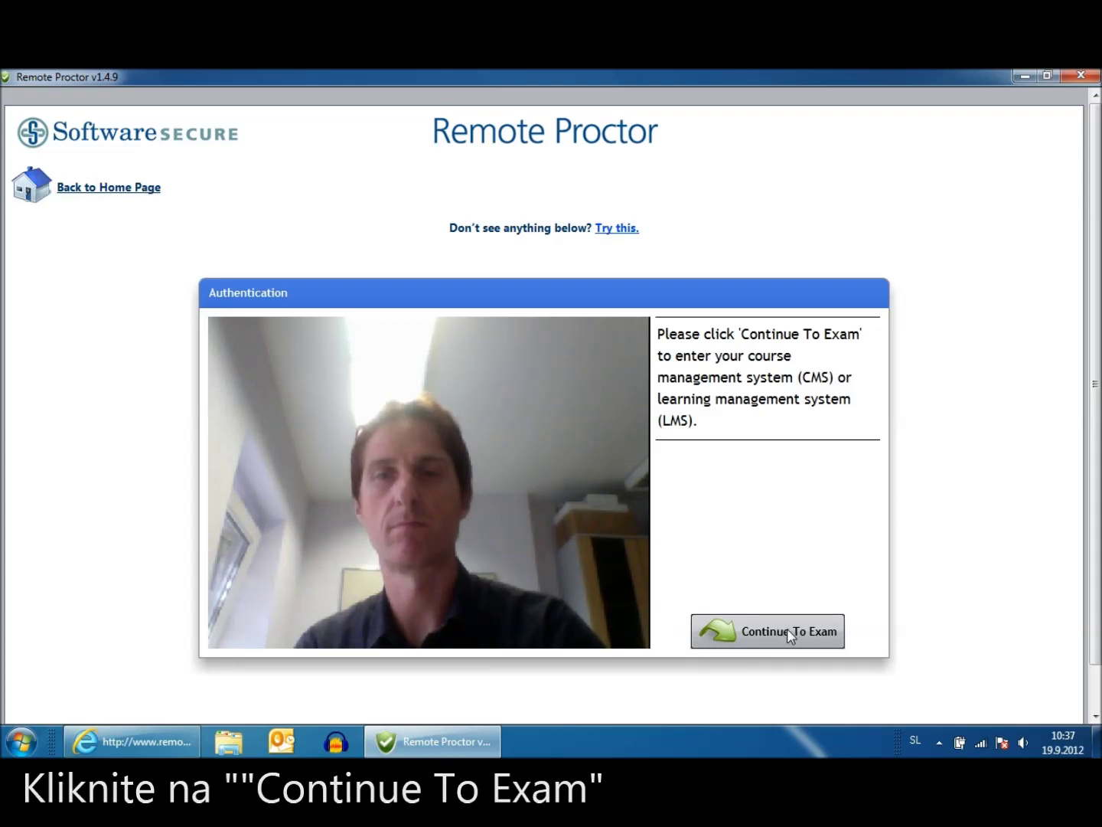
Continue to the exam, accepting the authentication-complete and five-minute start notices
left_click(787, 629)
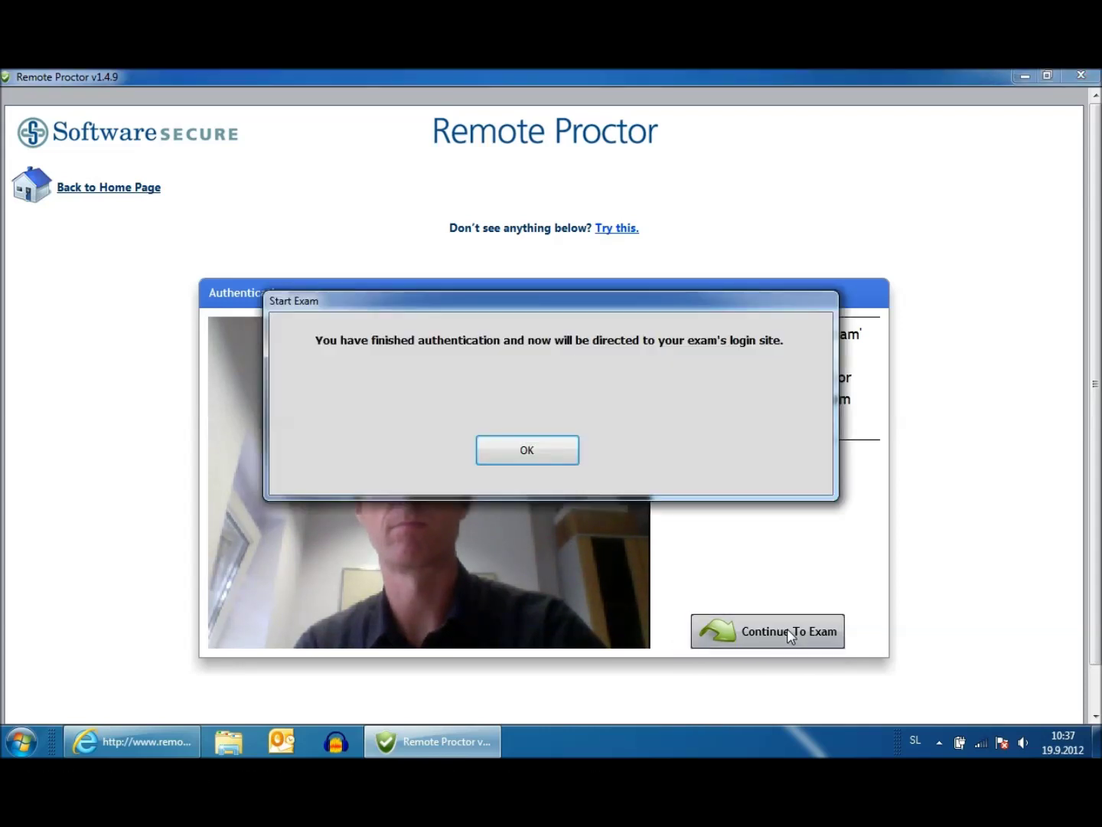
left_click(524, 452)
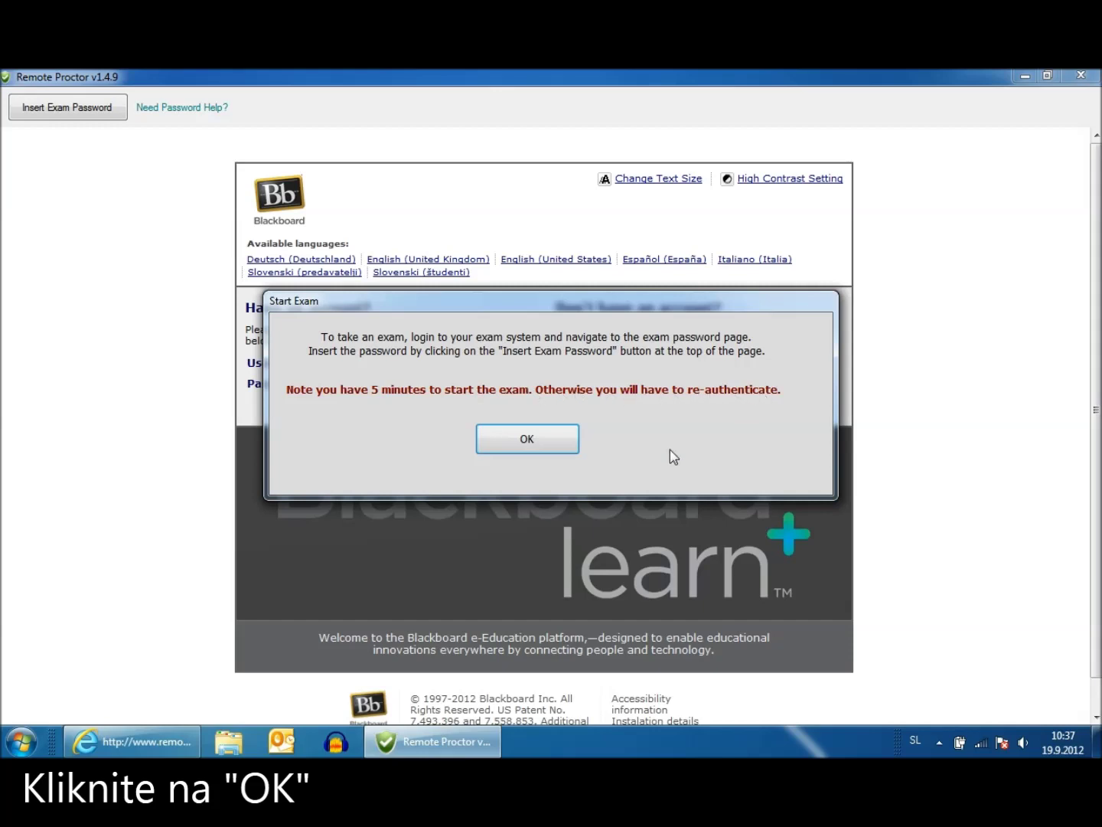
left_click(525, 443)
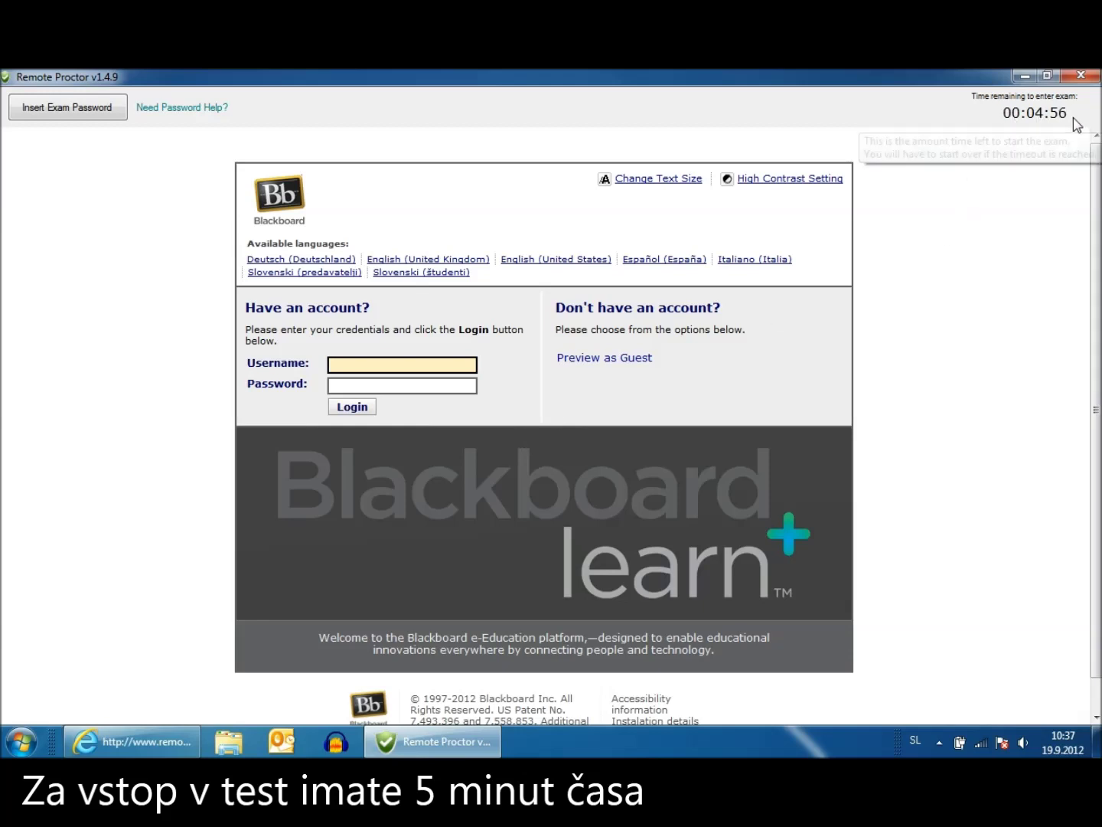
Enter the account password in the Password field and log in to Blackboard Learn
mouse_move(1042, 125)
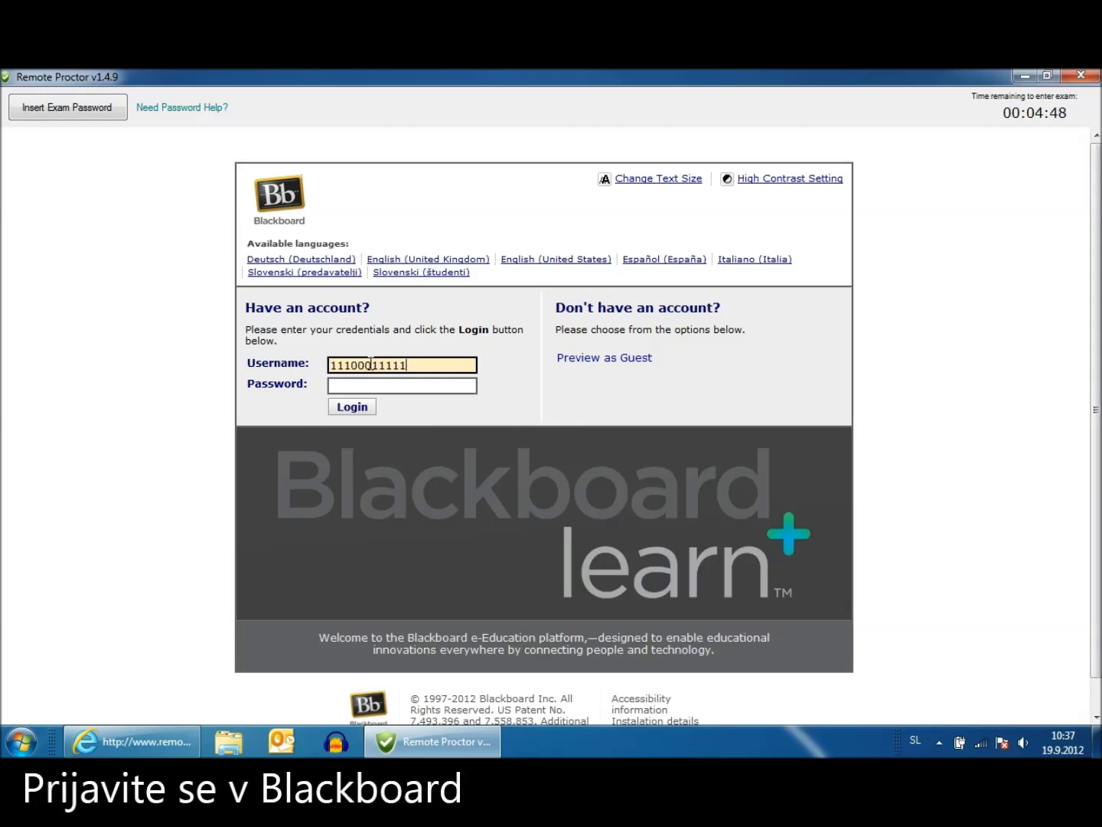
key("Tab")
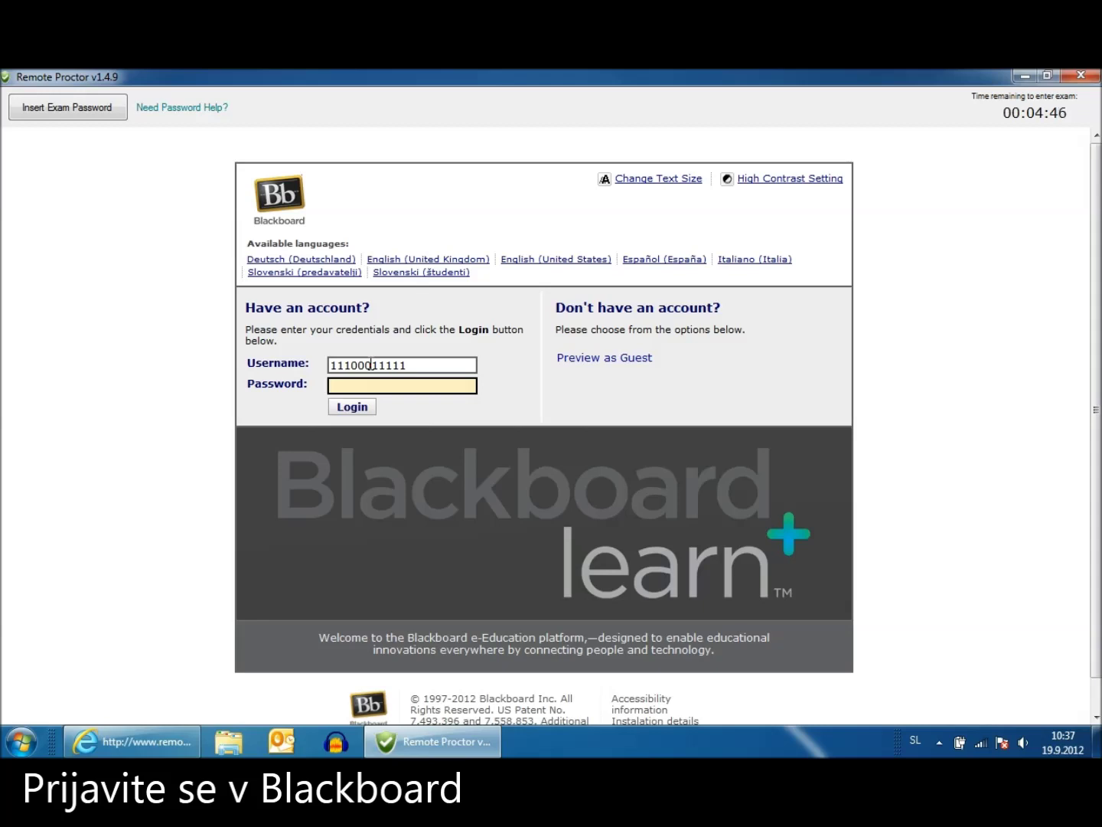
type("****")
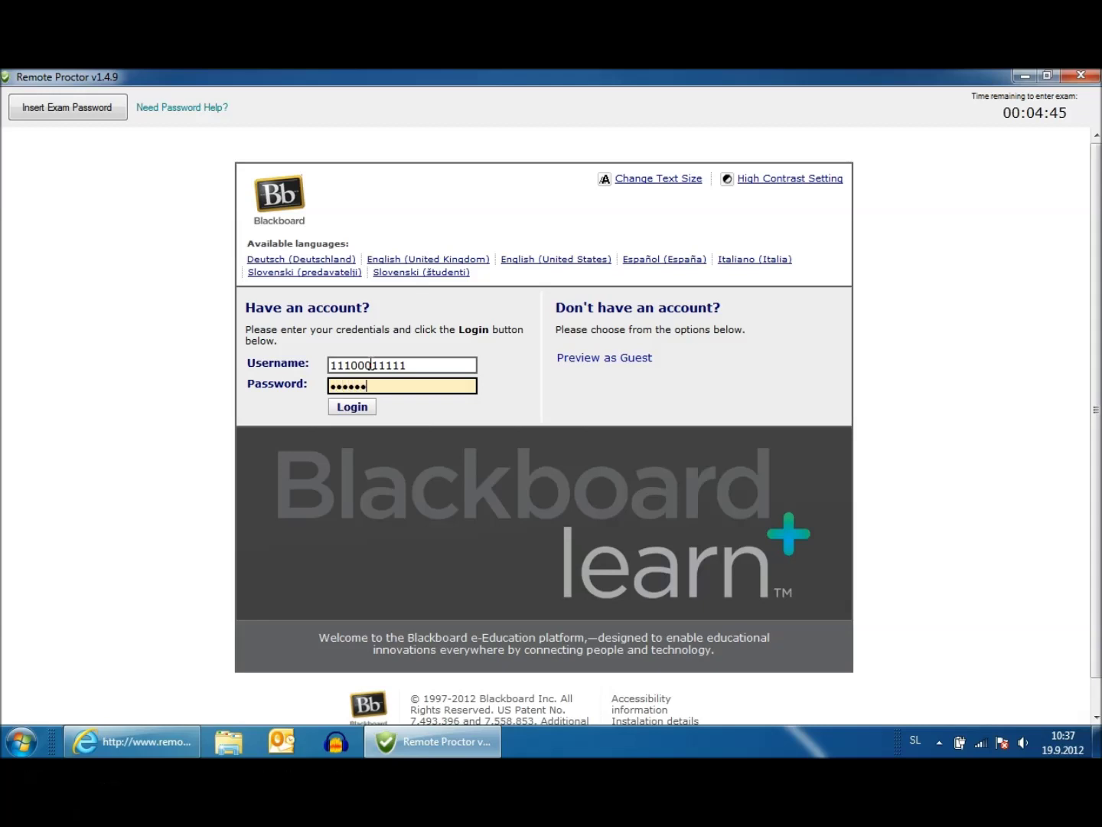
left_click(364, 413)
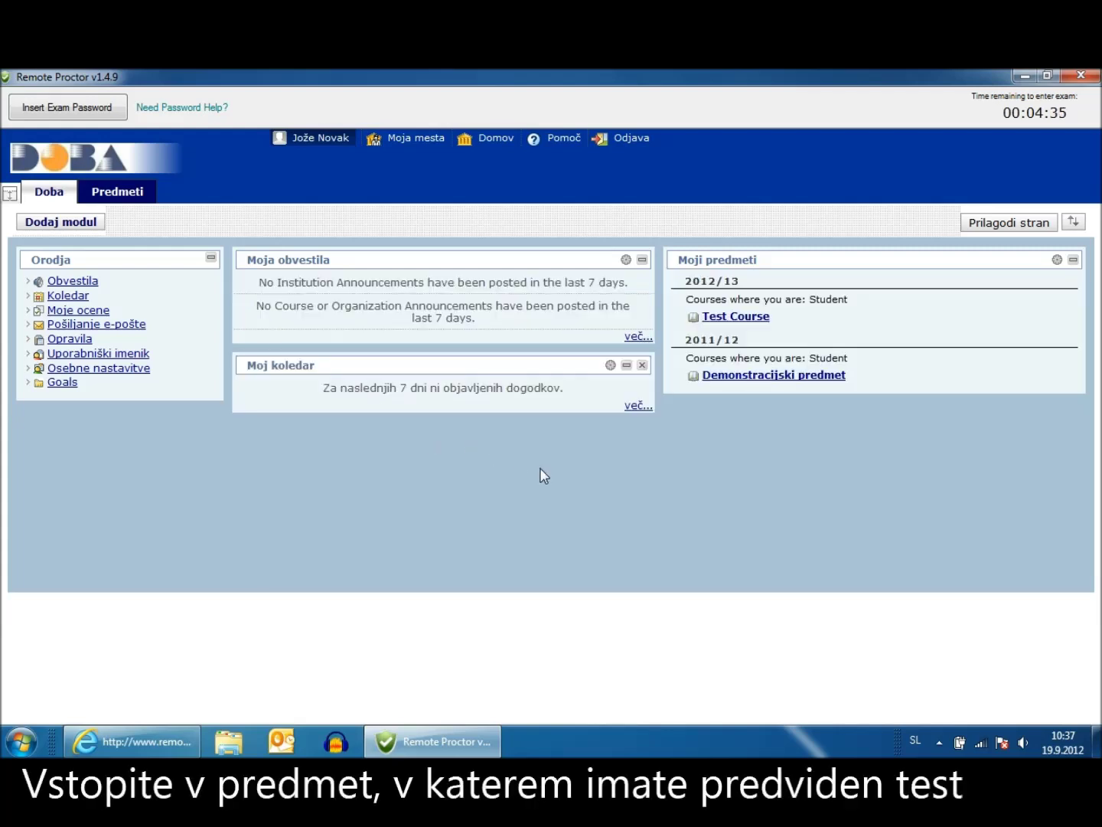
Go to Demonstracijski predmet, IV. teden, and start the Online izpit test with Začni
left_click(768, 379)
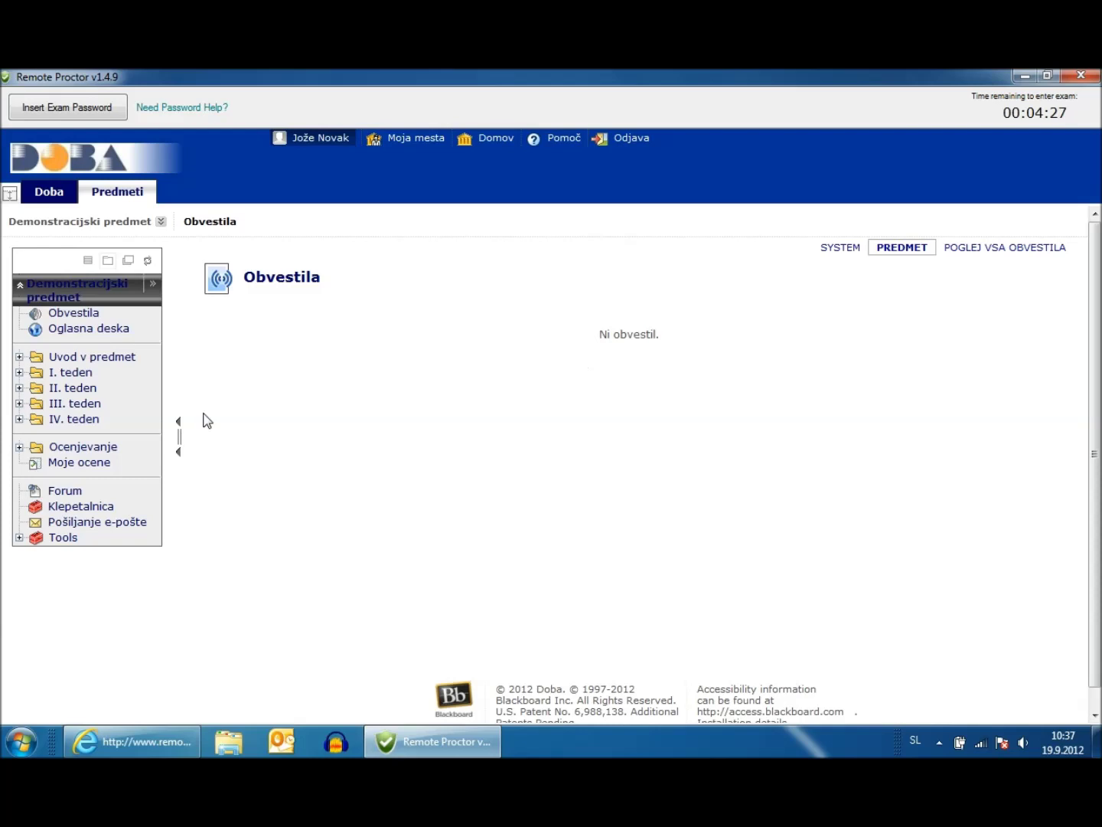
left_click(90, 421)
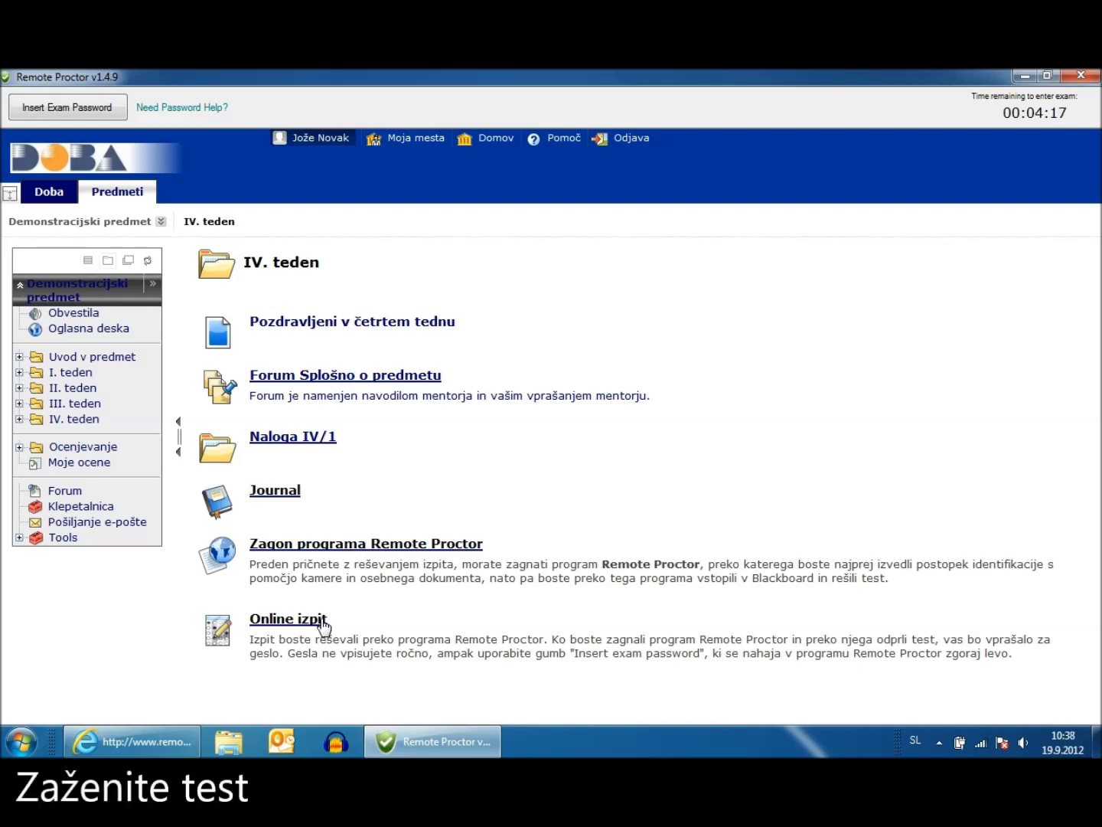
left_click(320, 625)
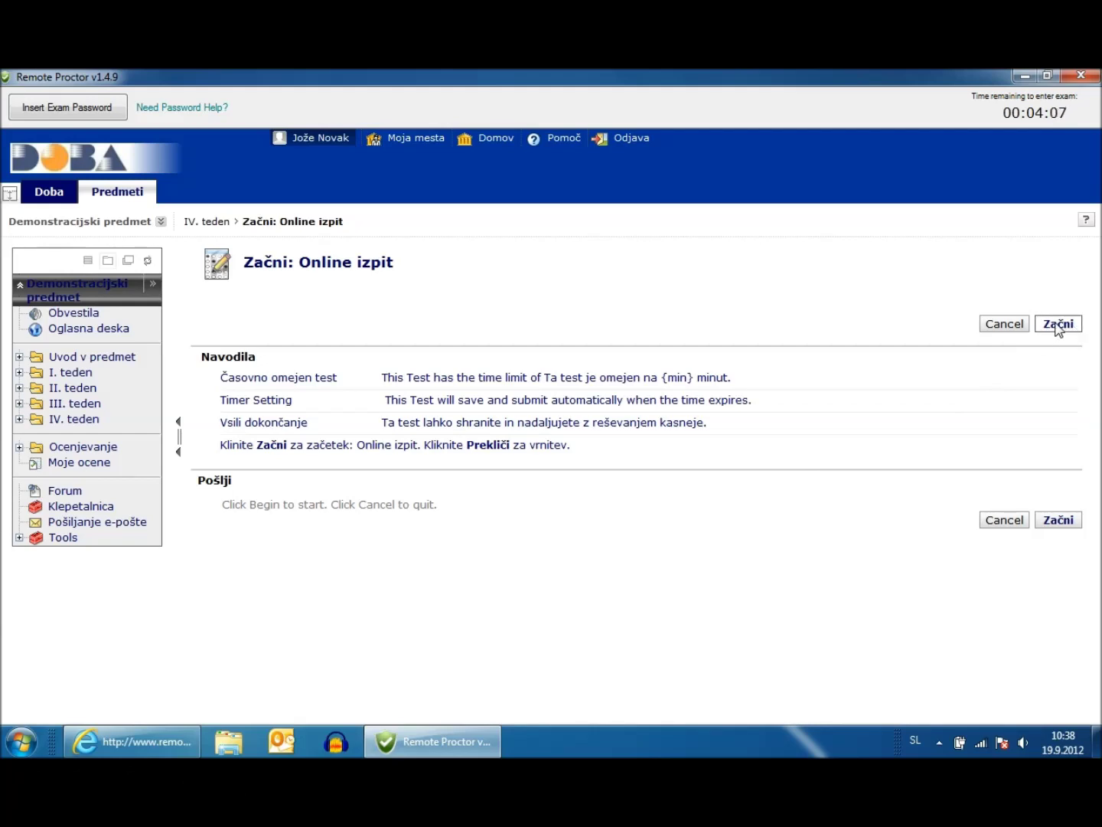
left_click(1058, 325)
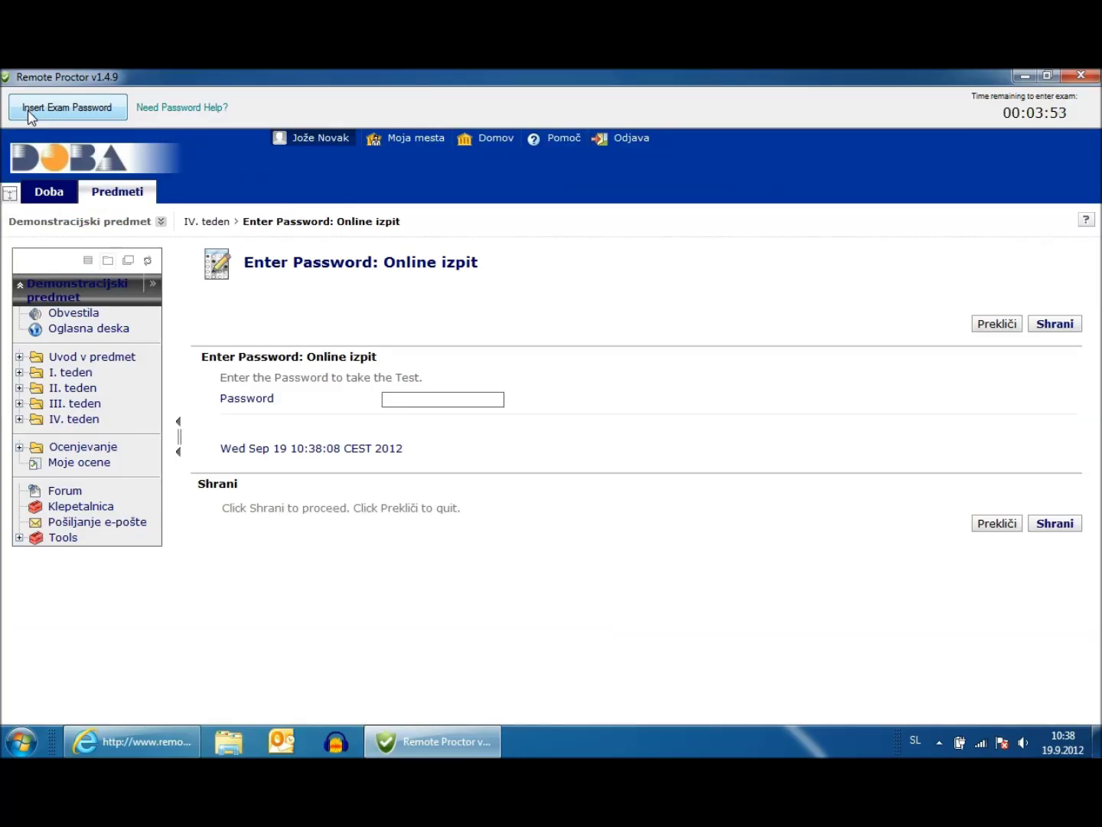
Auto-insert the exam password from Remote Proctor and submit it with Shrani
left_click(66, 115)
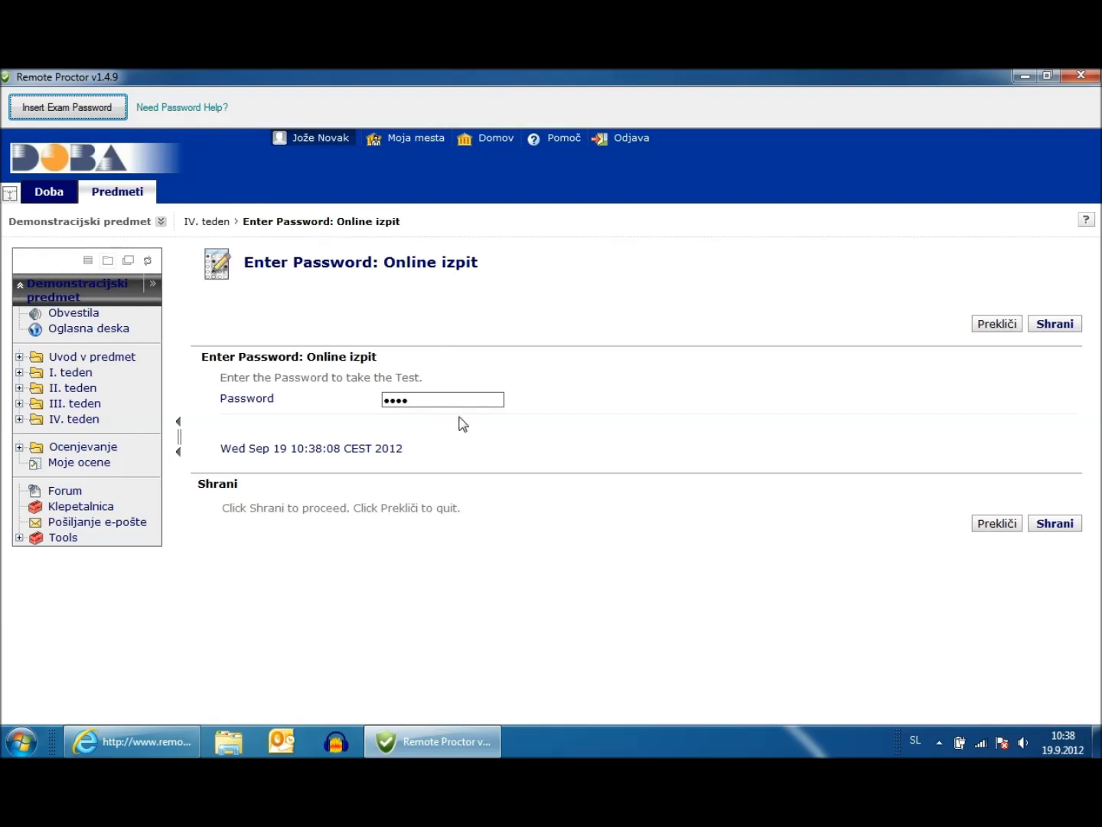
left_click(1056, 525)
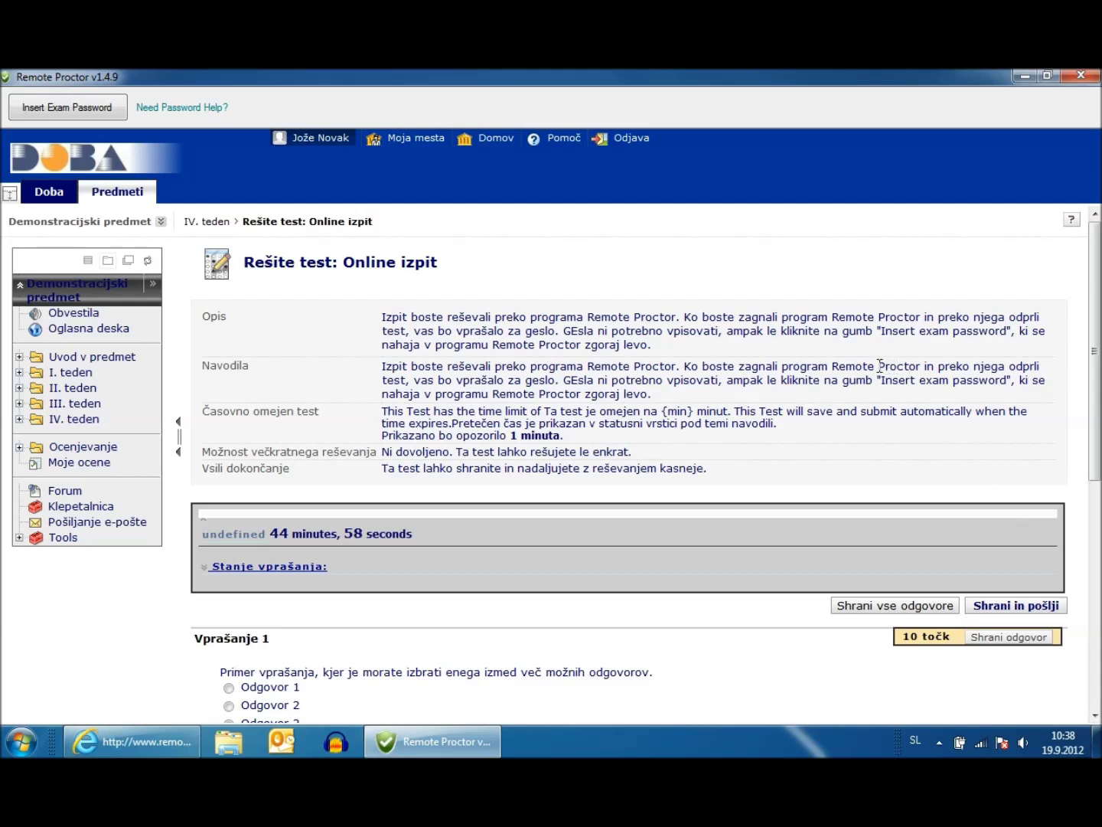
Choose Odgovor 2 for question 1 and write 'odgovor na vprašanje......' for question 2
scroll(879, 365, "down", 3)
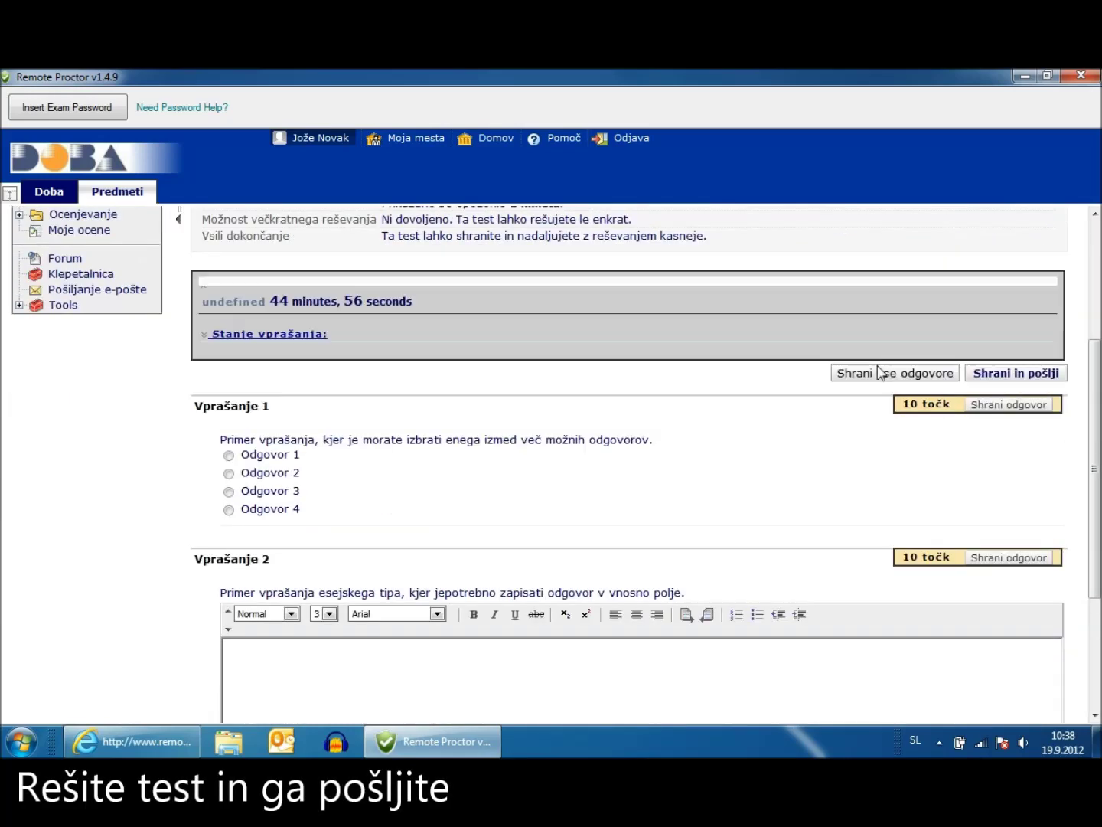
scroll(258, 459, "down", 1)
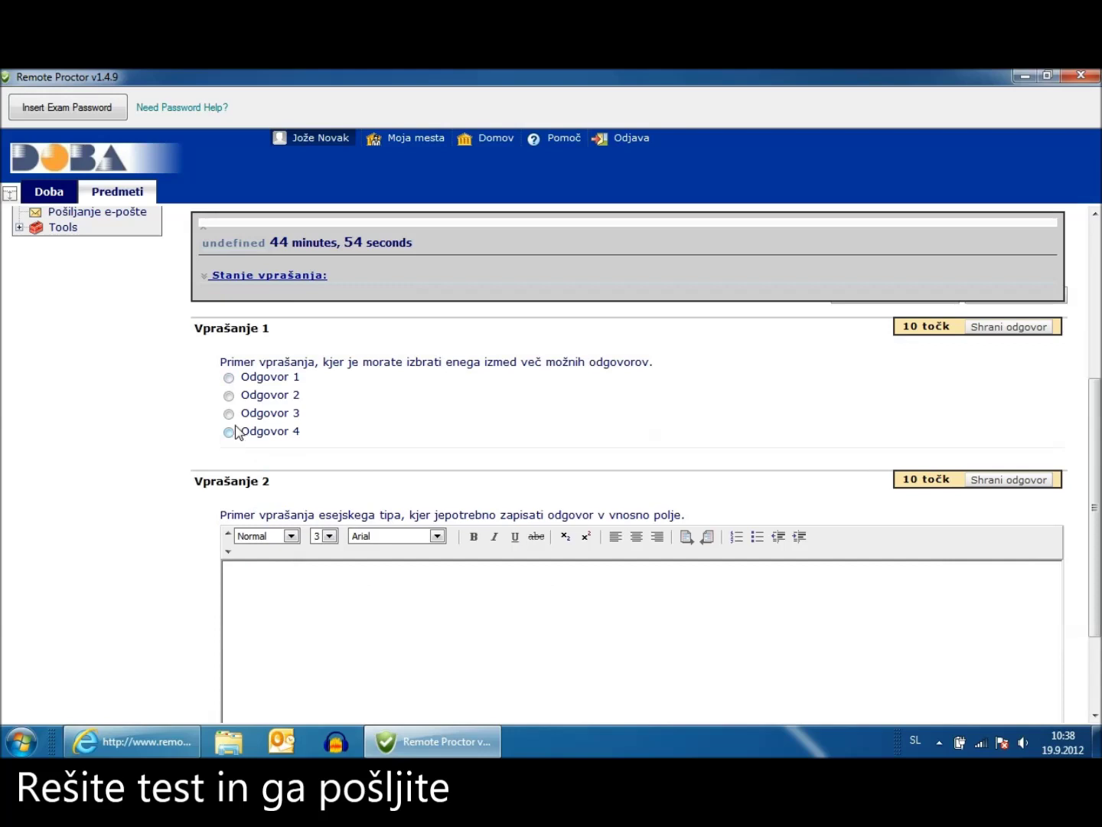
left_click(228, 396)
left_click(263, 576)
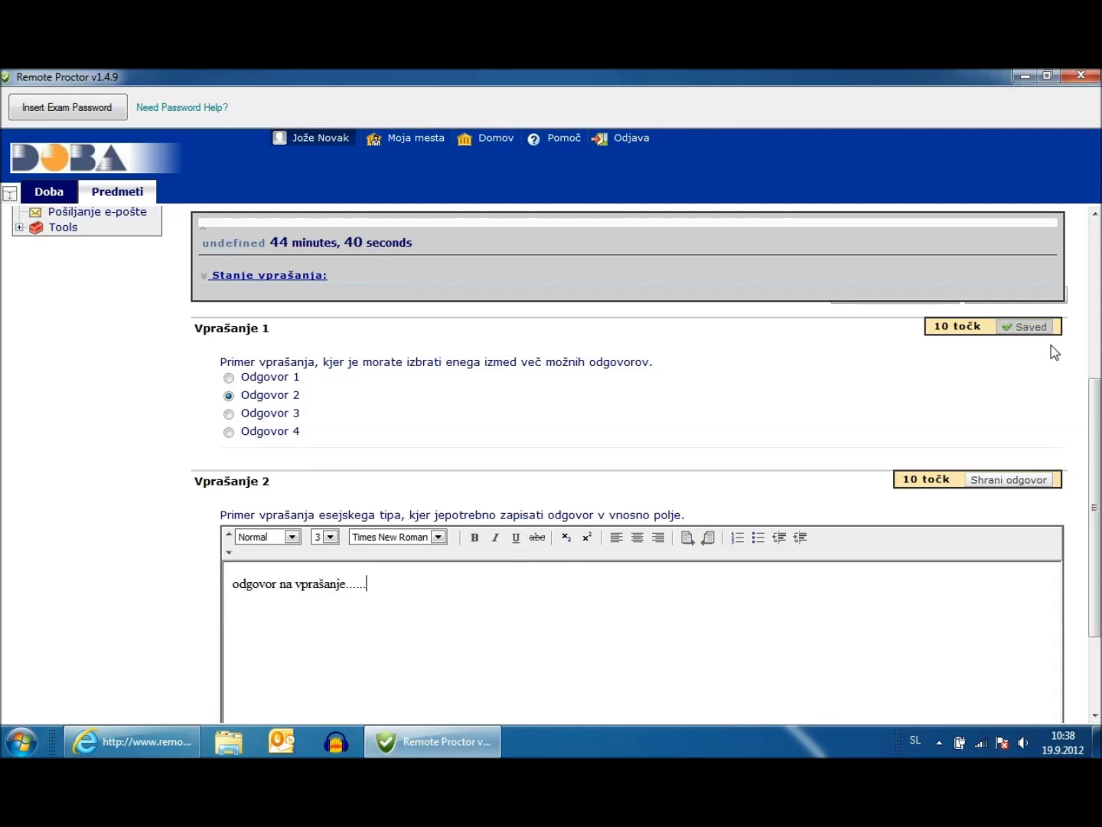
scroll(1081, 388, "down", 3)
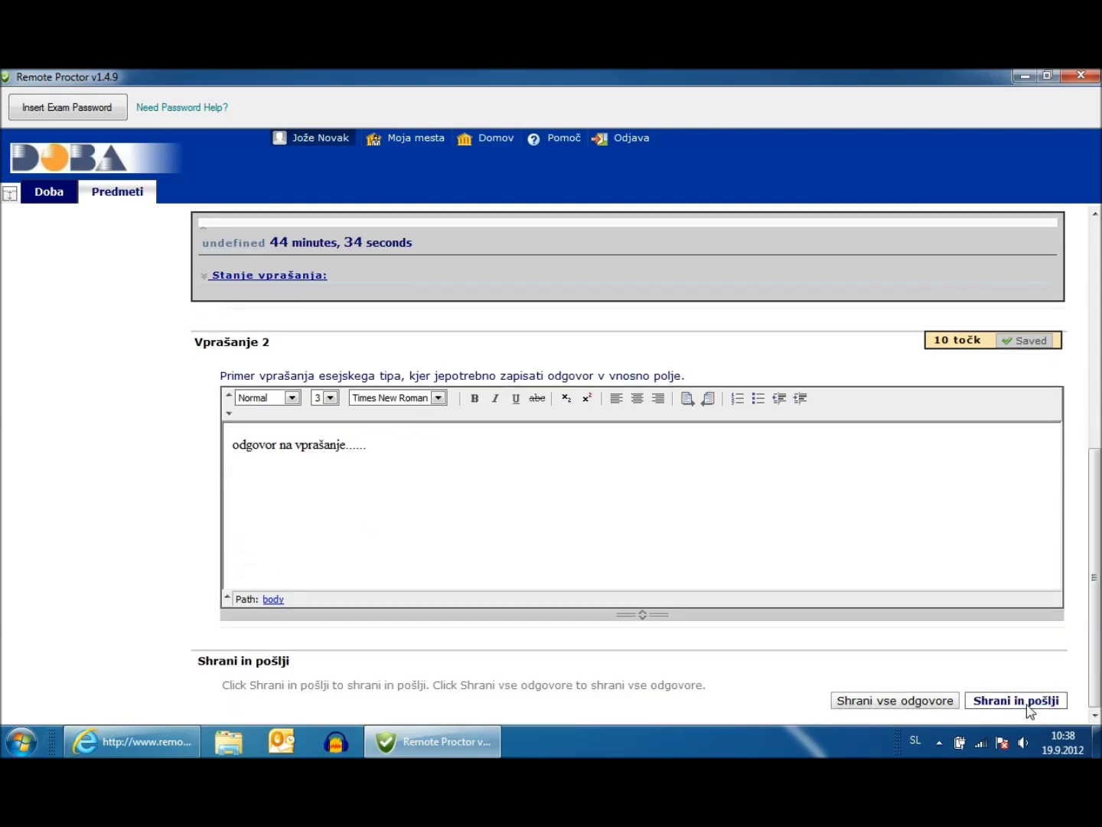
Submit Online izpit via Shrani in pošlji, confirm, and review the Needs Grading submission
left_click(1063, 706)
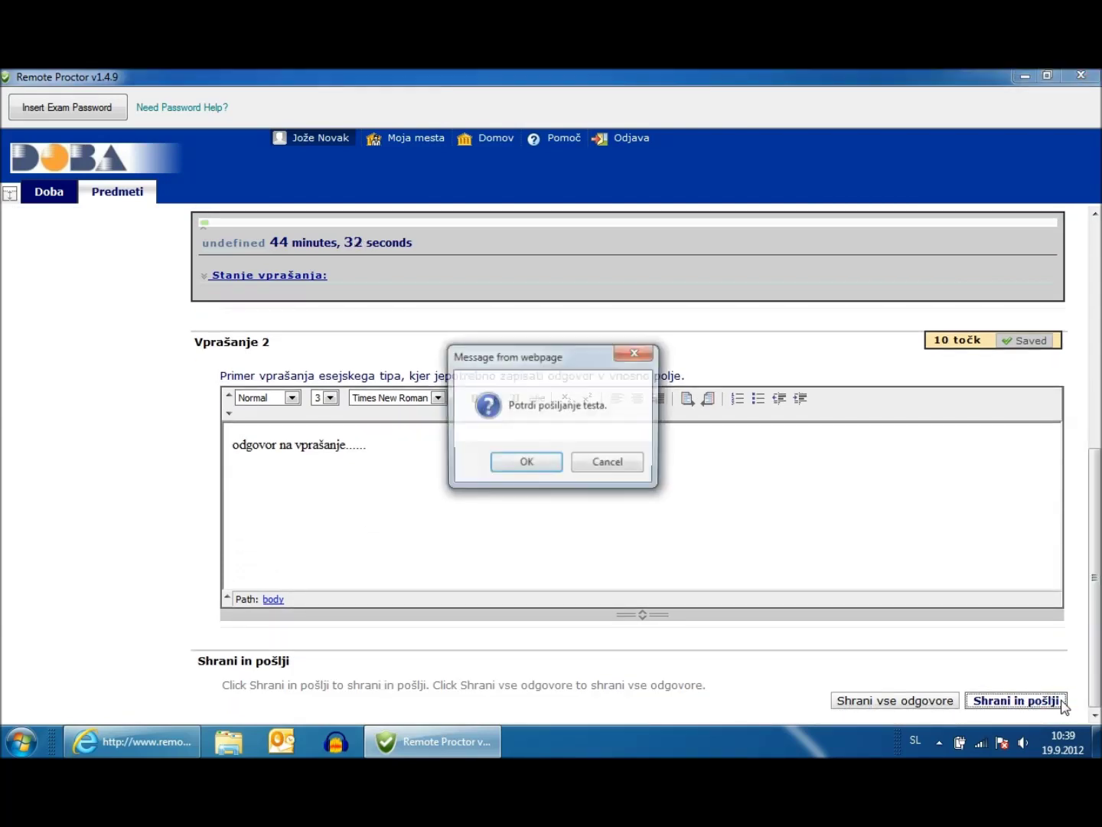
left_click(555, 468)
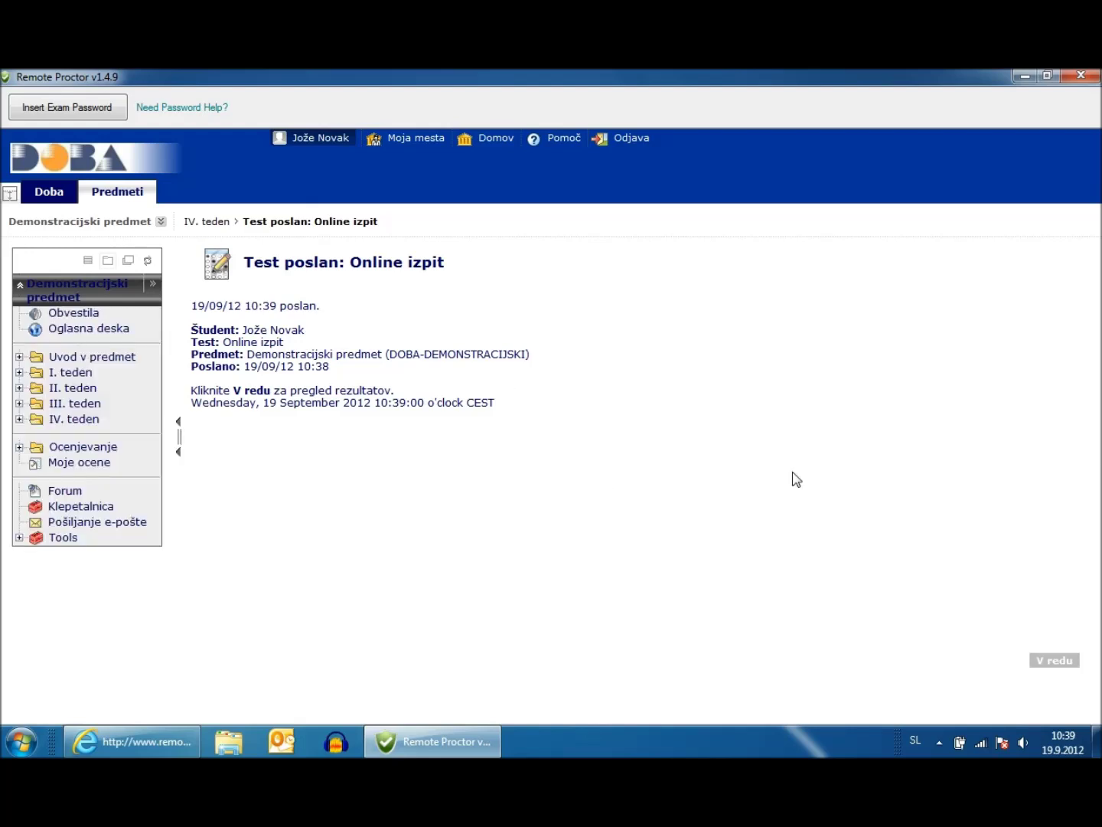
left_click(1053, 663)
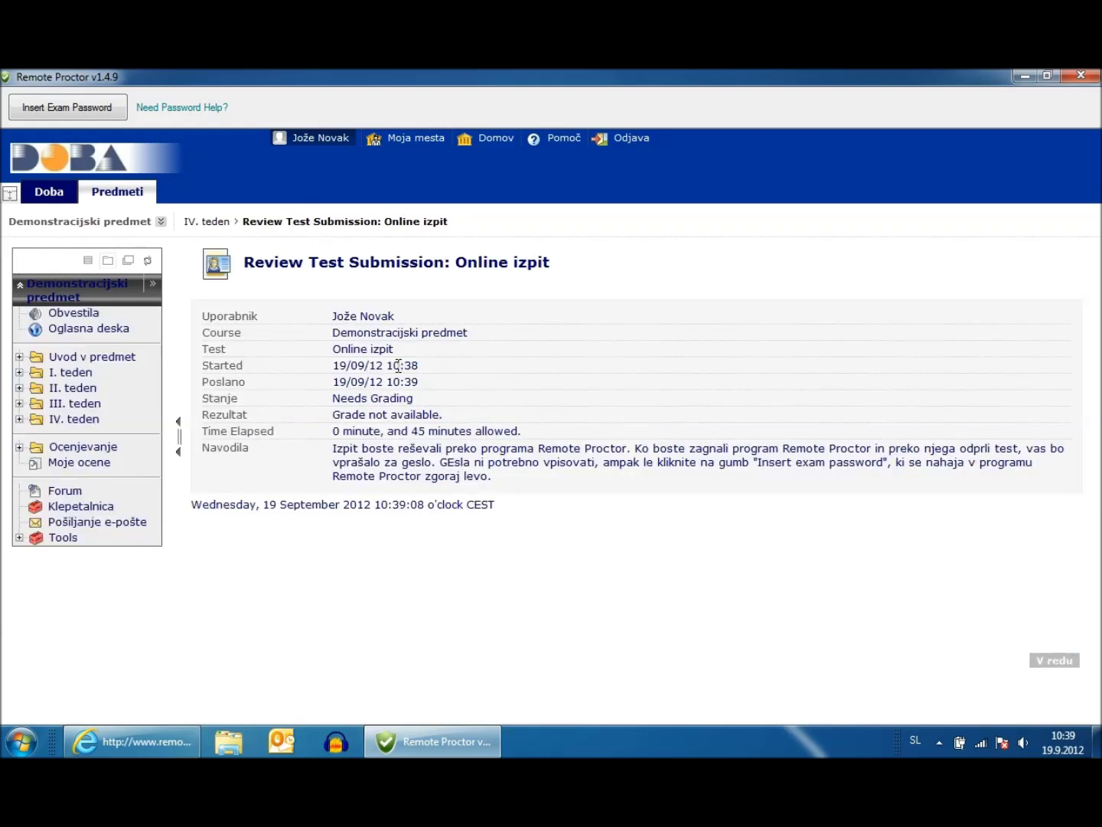
left_click(1055, 663)
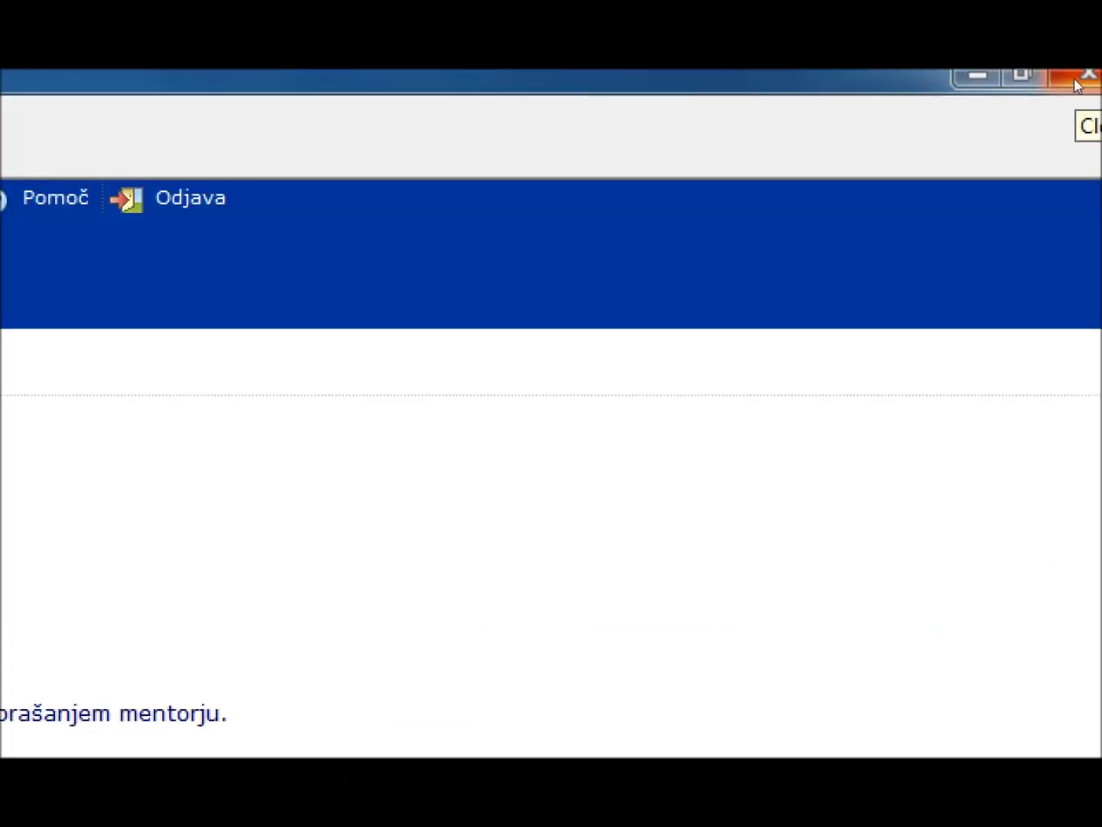
Close the Remote Proctor window, choosing End Exam and Exit Program
left_click(1075, 80)
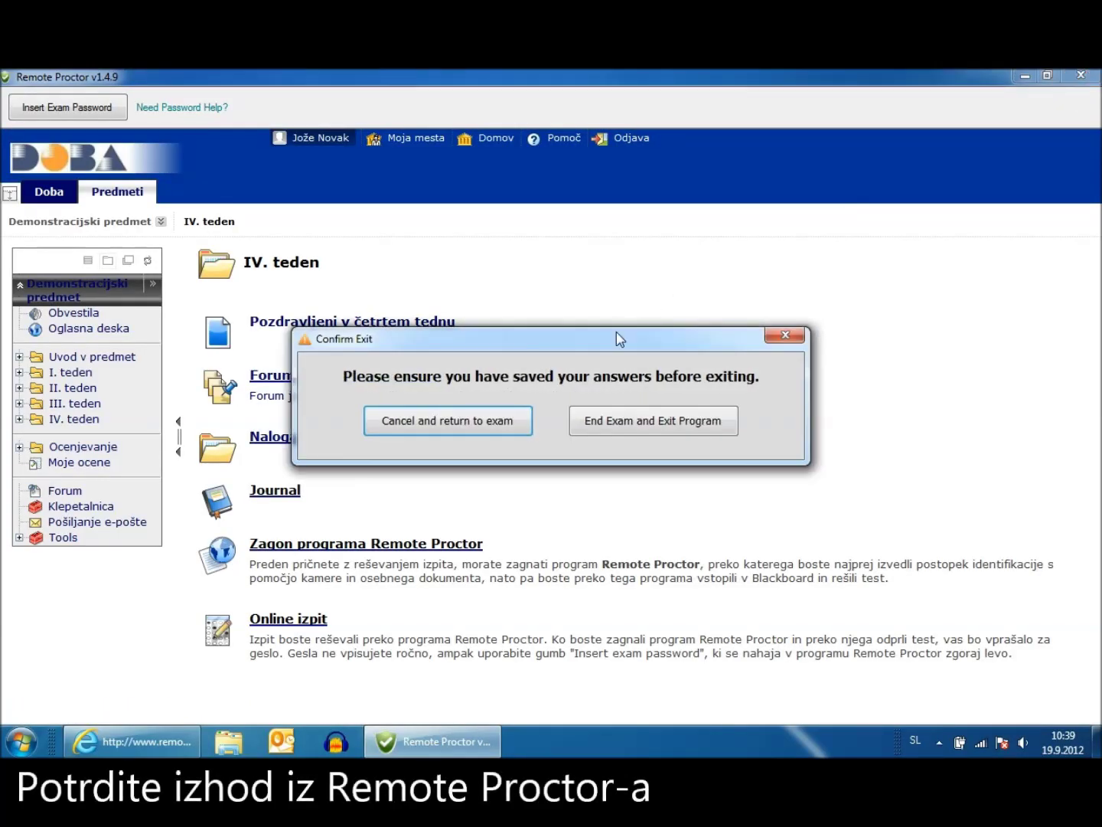
left_click(695, 433)
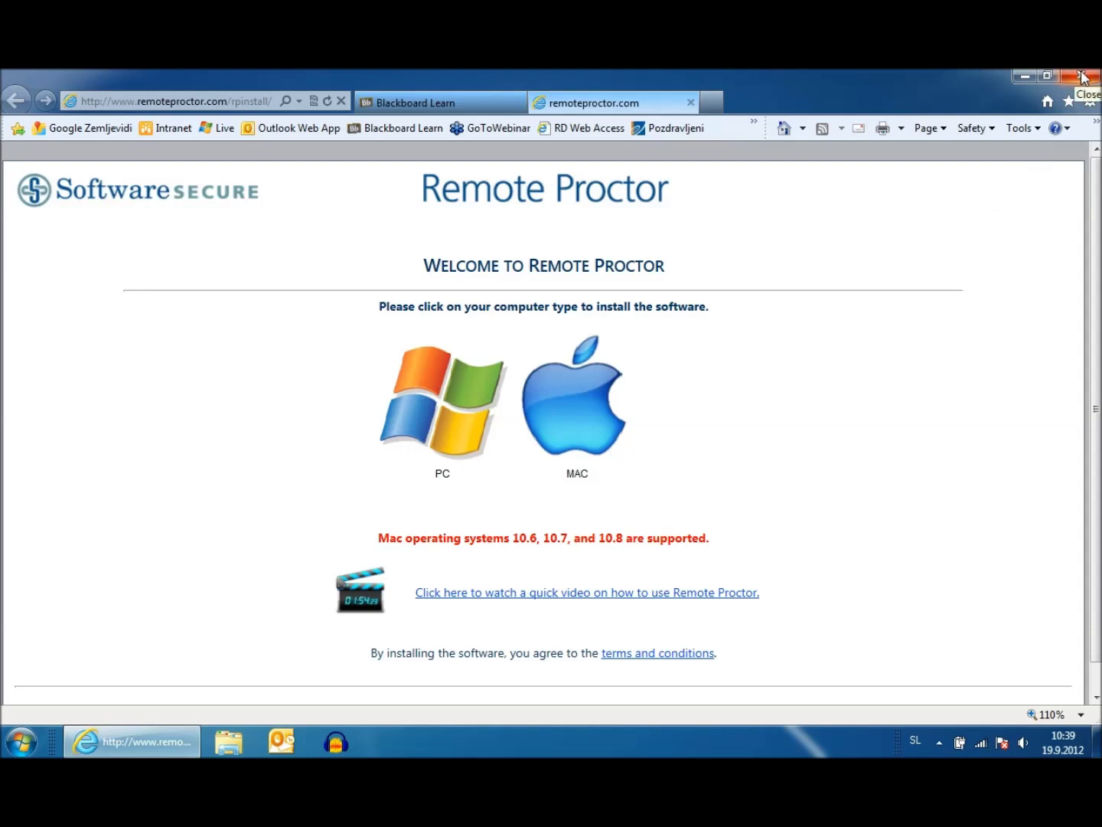
Close Internet Explorer, choosing Close all tabs
left_click(1082, 76)
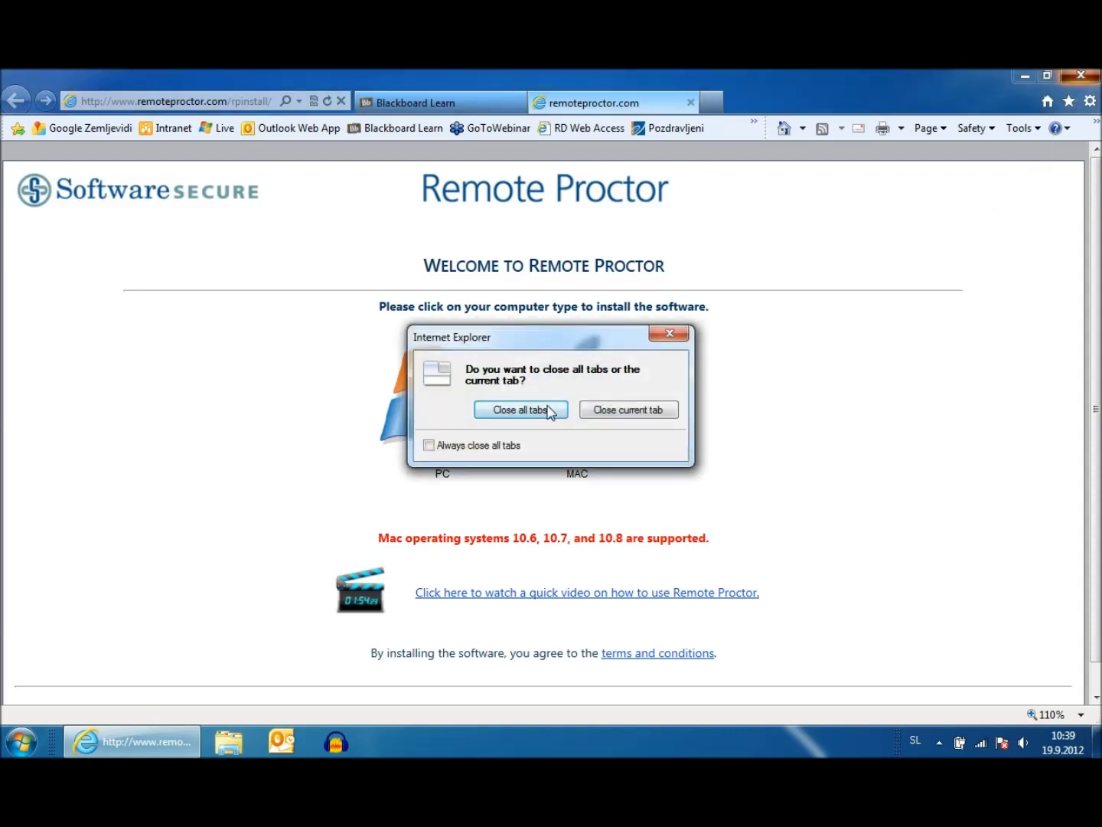
left_click(548, 411)
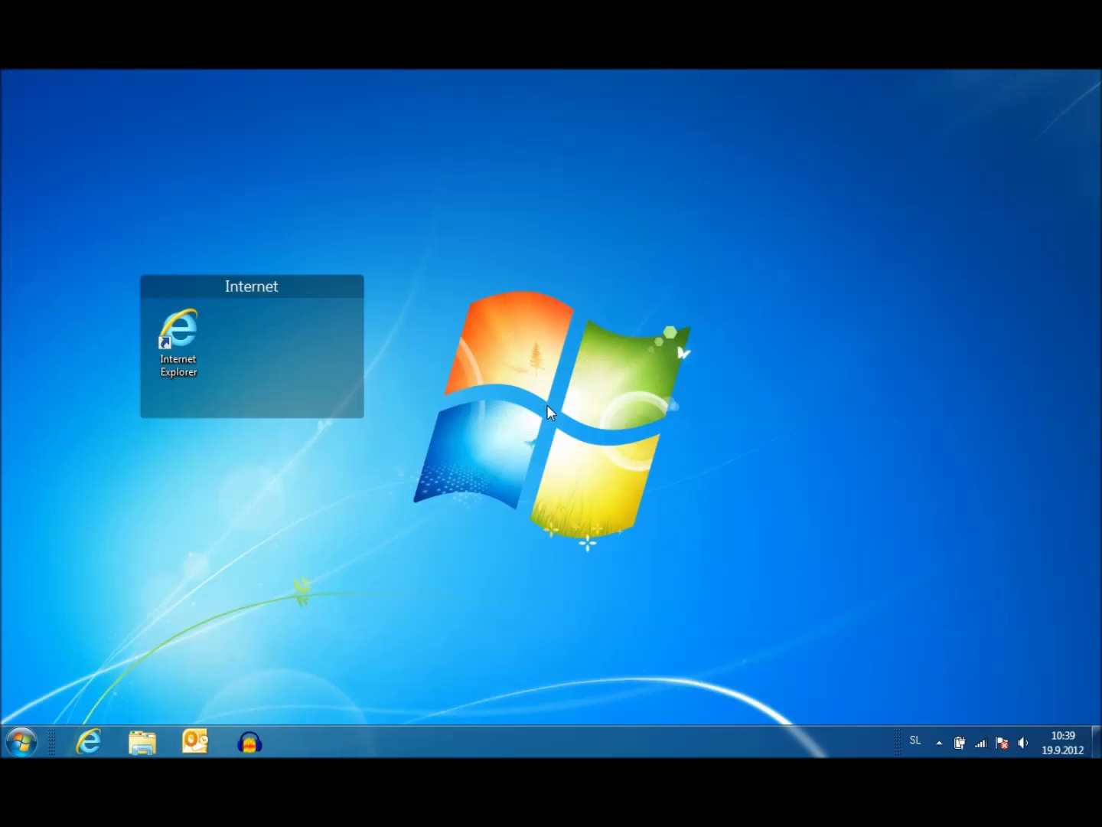